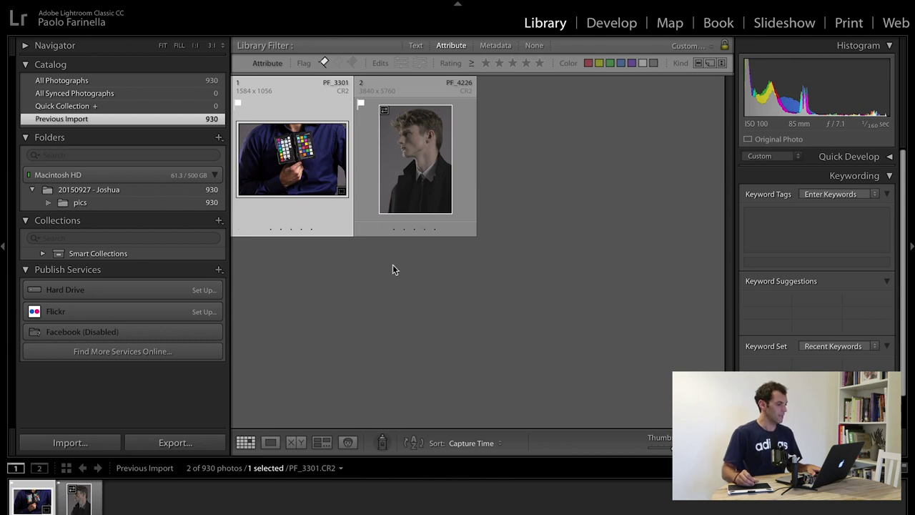
- Open the colour checker photo PF_3301.CR2 for developing
left_click(492, 337)
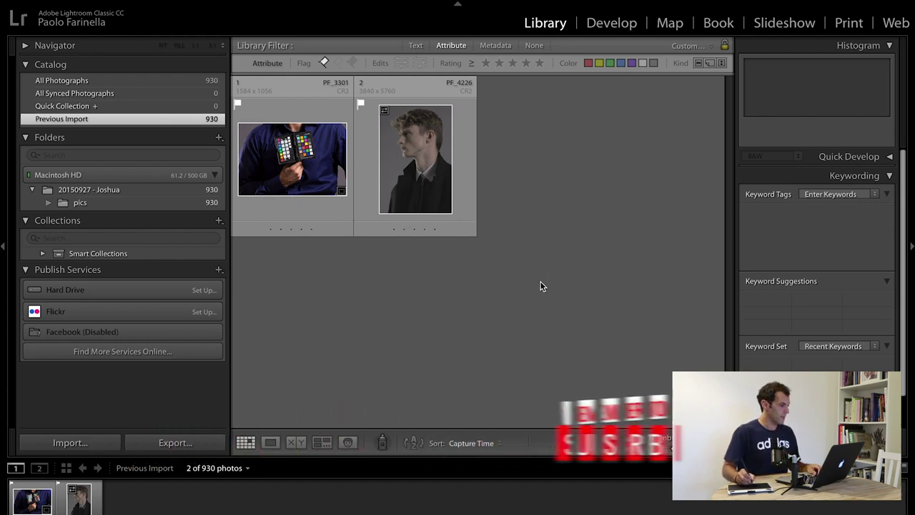
left_click(292, 183)
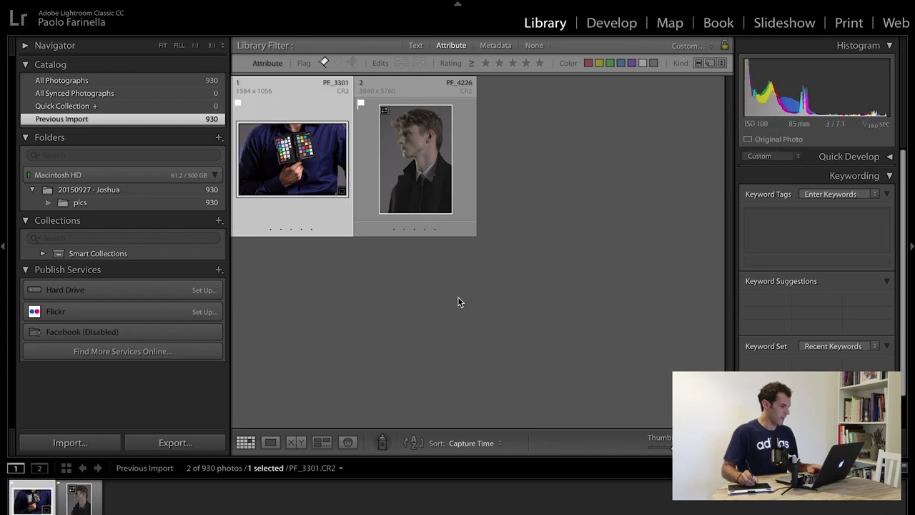
key("d")
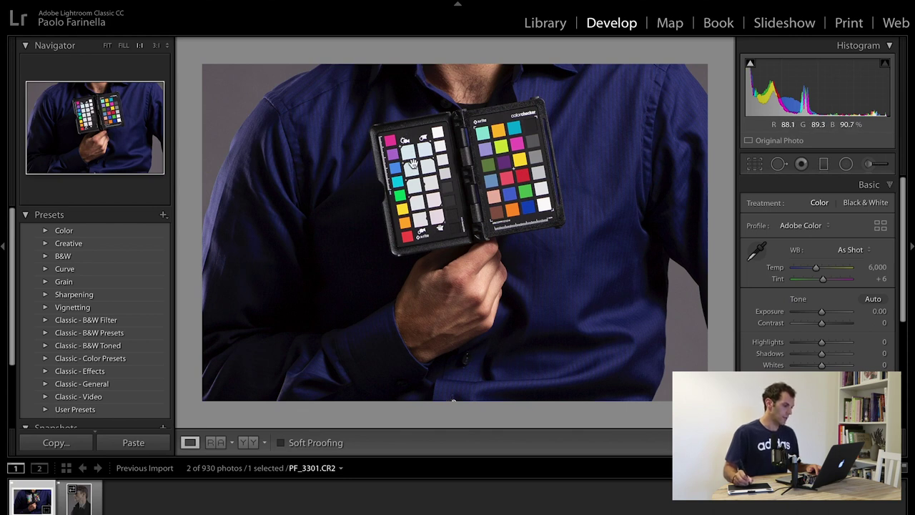
- Set a custom white balance by sampling the lowest light neutral patch in the colour checker's second column
left_click(421, 133)
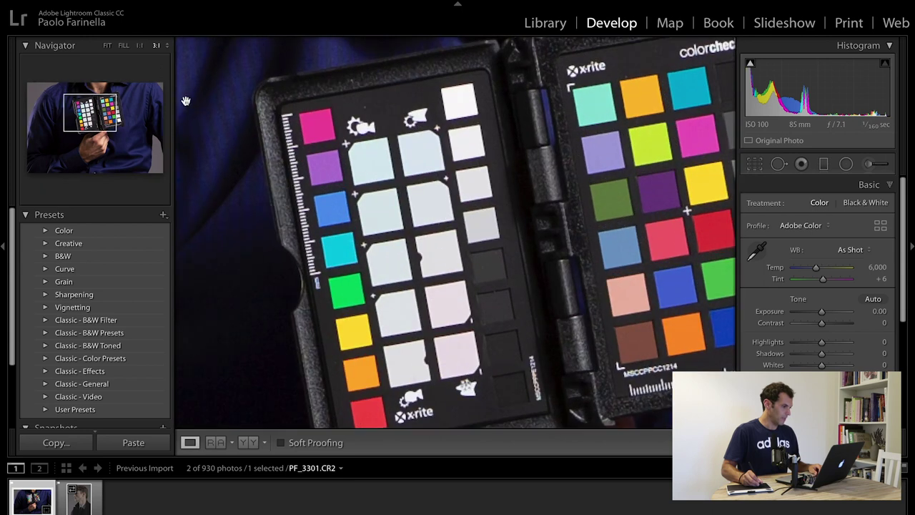
mouse_move(98, 123)
left_mouse_down()
mouse_move(104, 129)
mouse_move(98, 120)
left_mouse_up()
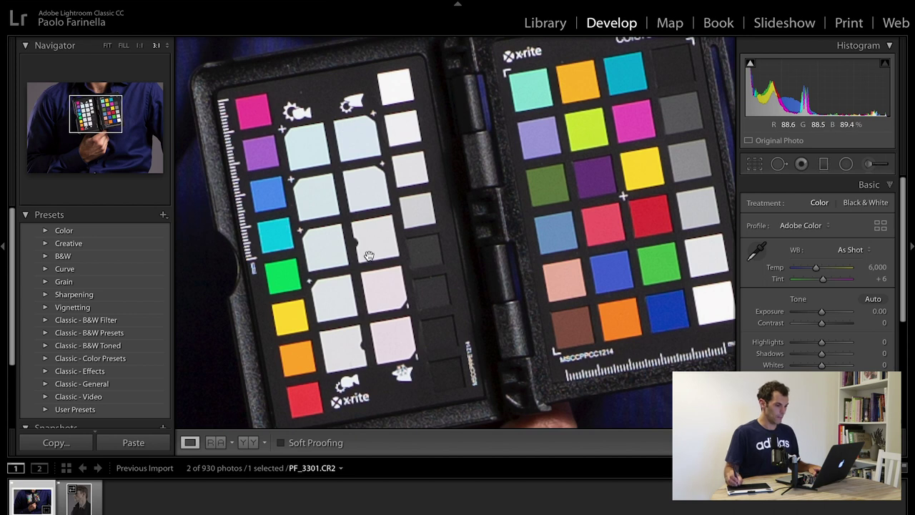
left_click(756, 254)
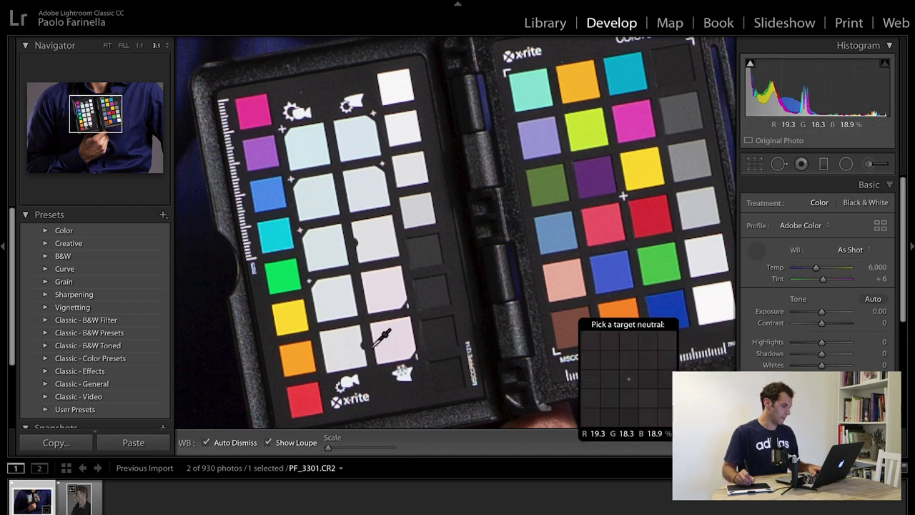
left_click(344, 347)
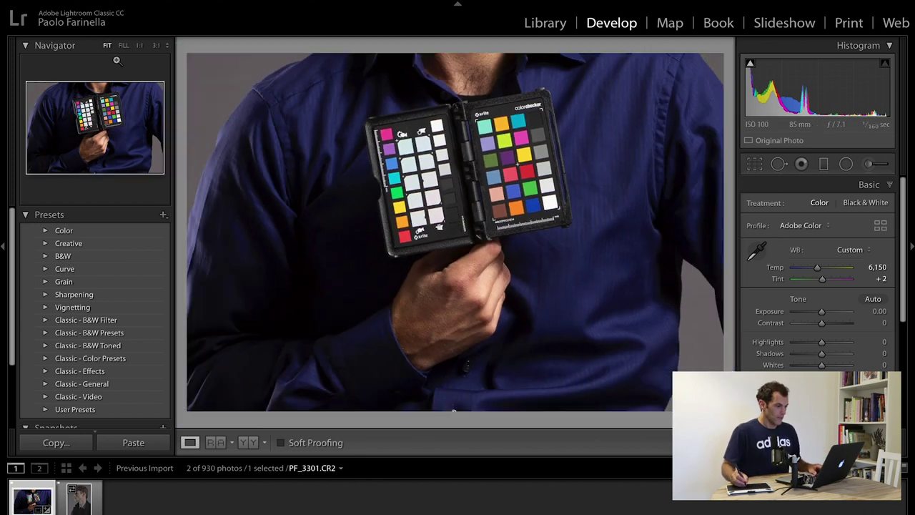
left_click(341, 349)
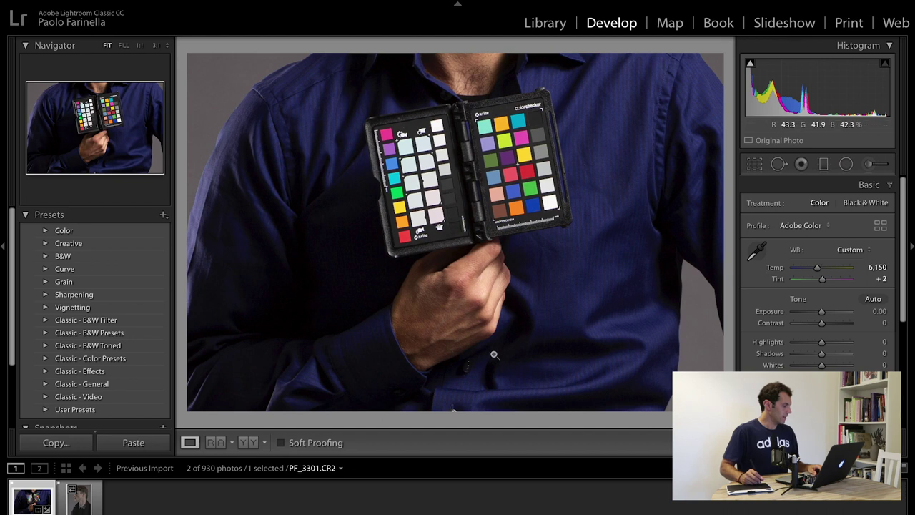
- Copy only the White Balance and Process Version settings from the colour checker photo
right_click(29, 507)
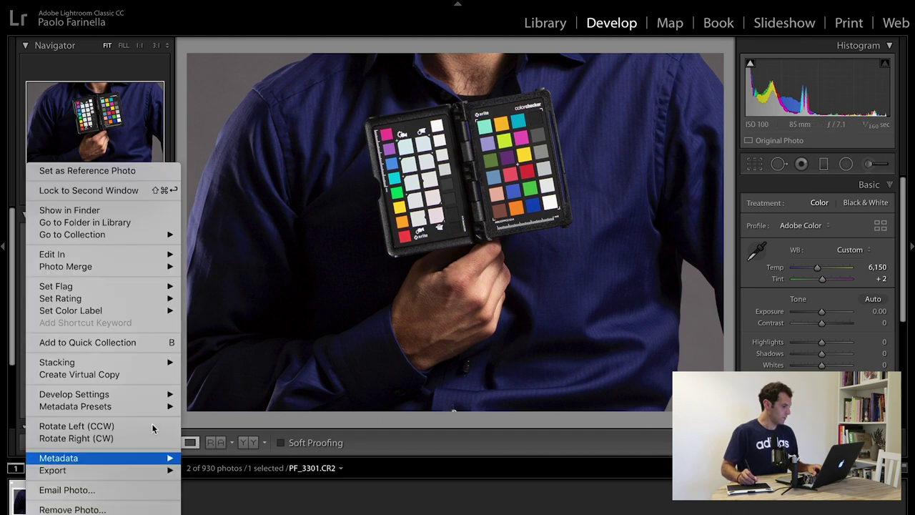
mouse_move(146, 397)
left_click(223, 409)
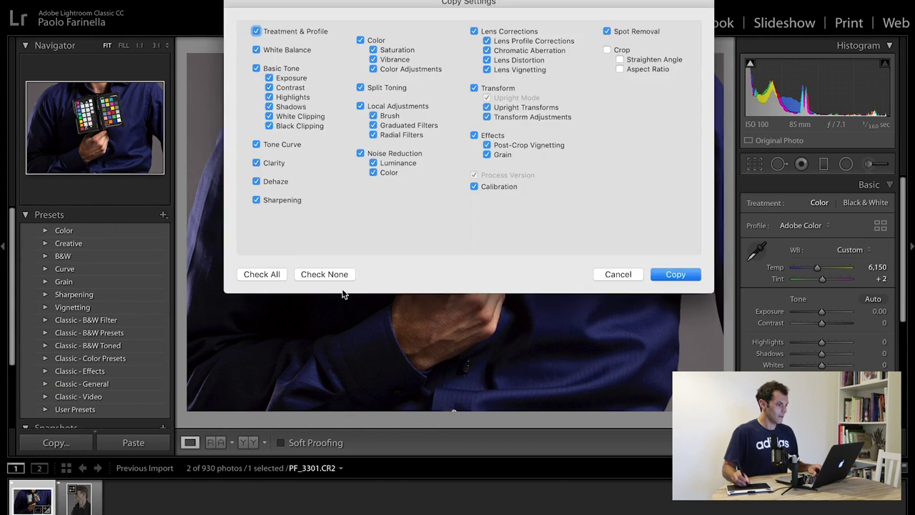
left_click(333, 276)
left_click(488, 175)
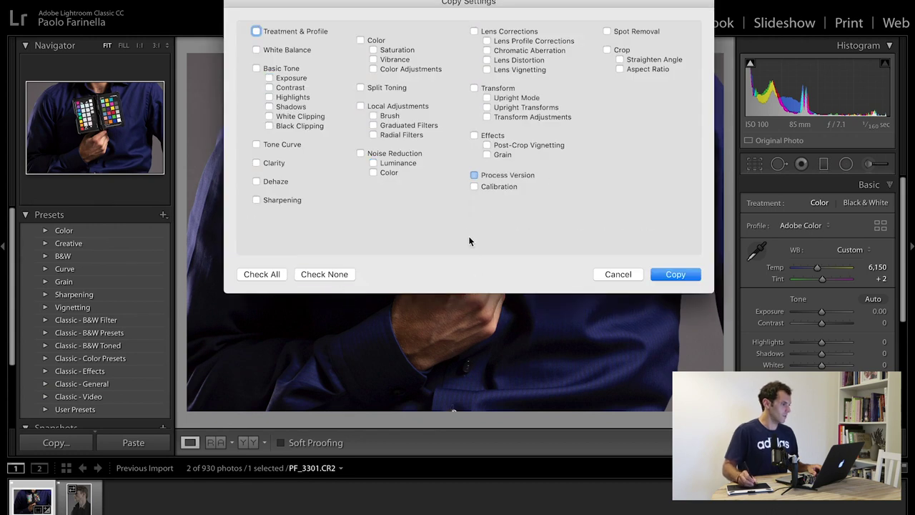
left_click(256, 49)
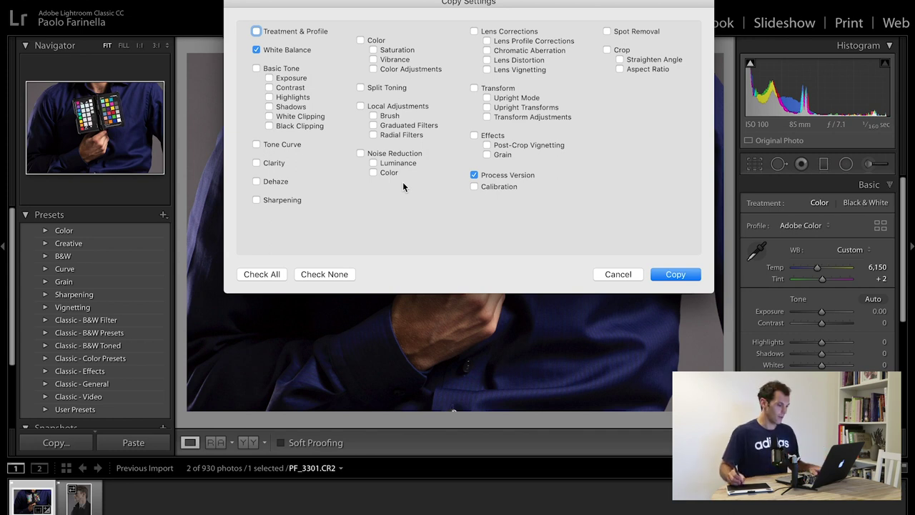
left_click(676, 275)
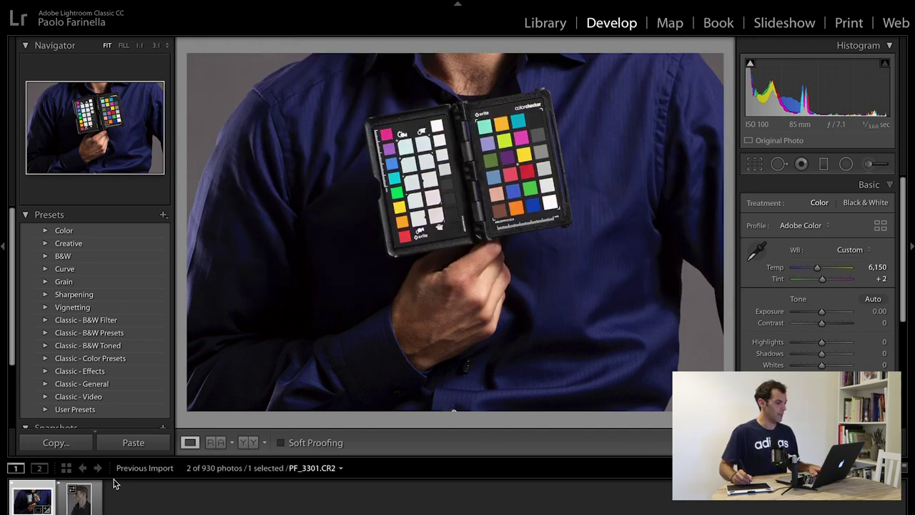
- Paste the copied develop settings onto the portrait photo PF_4226.CR2
left_click(79, 499)
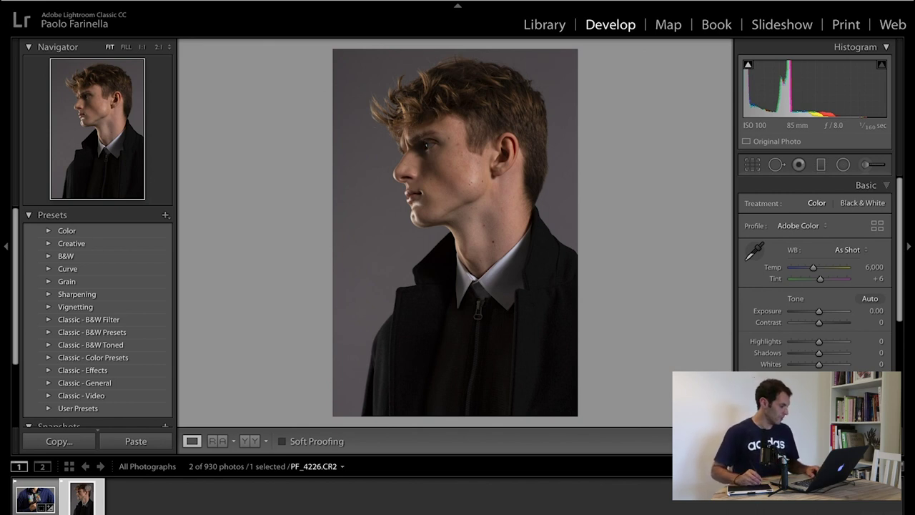
right_click(87, 496)
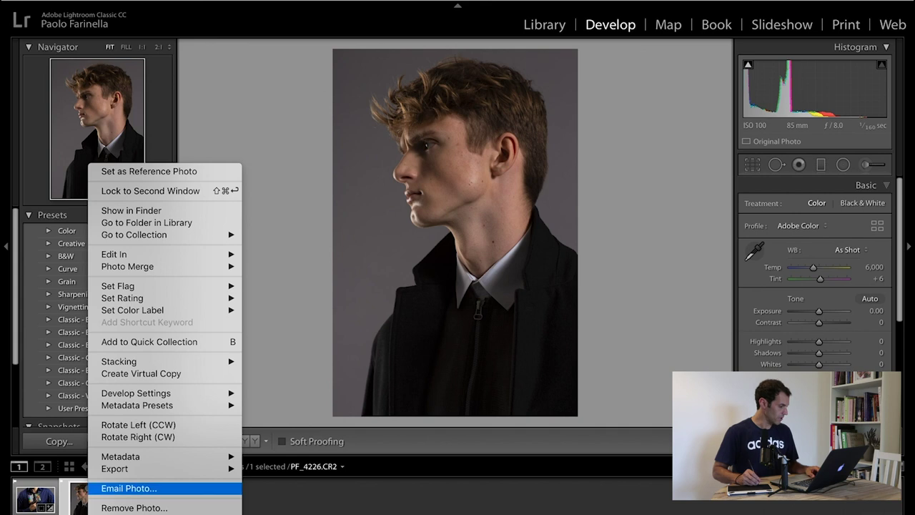
mouse_move(136, 394)
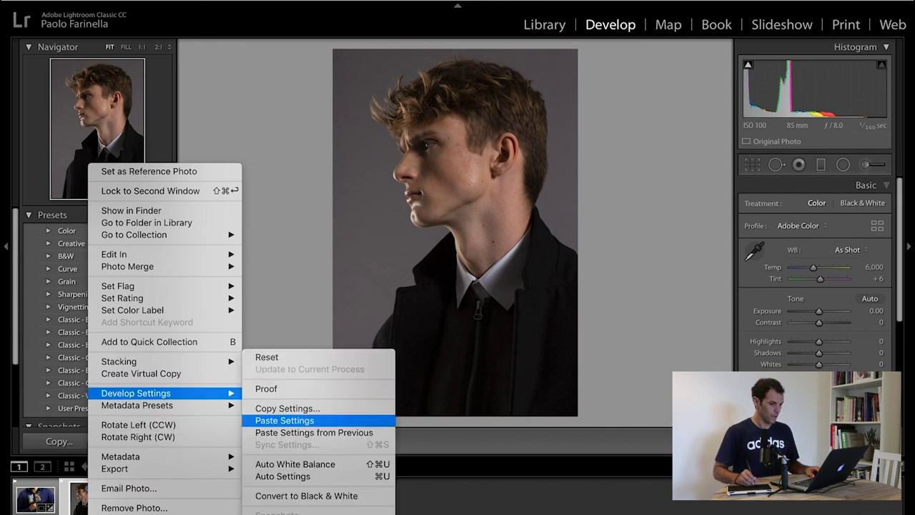
left_click(285, 421)
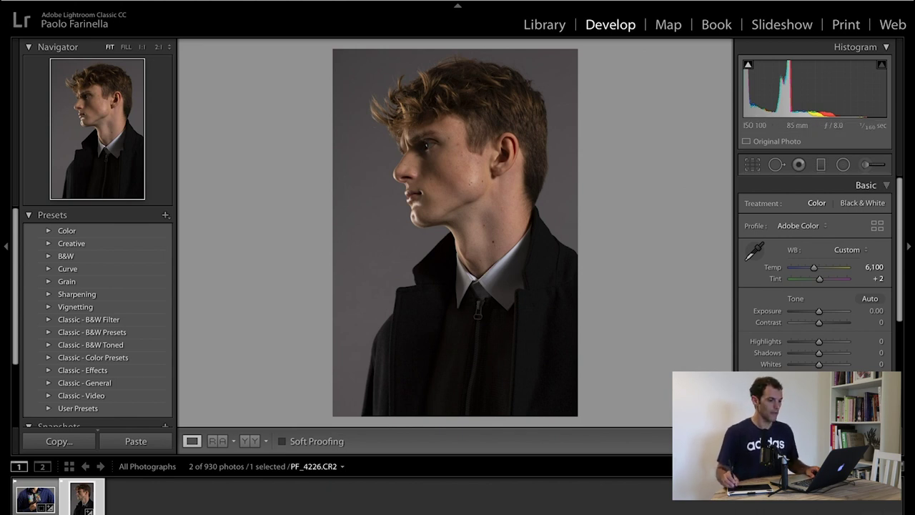
left_click(866, 186)
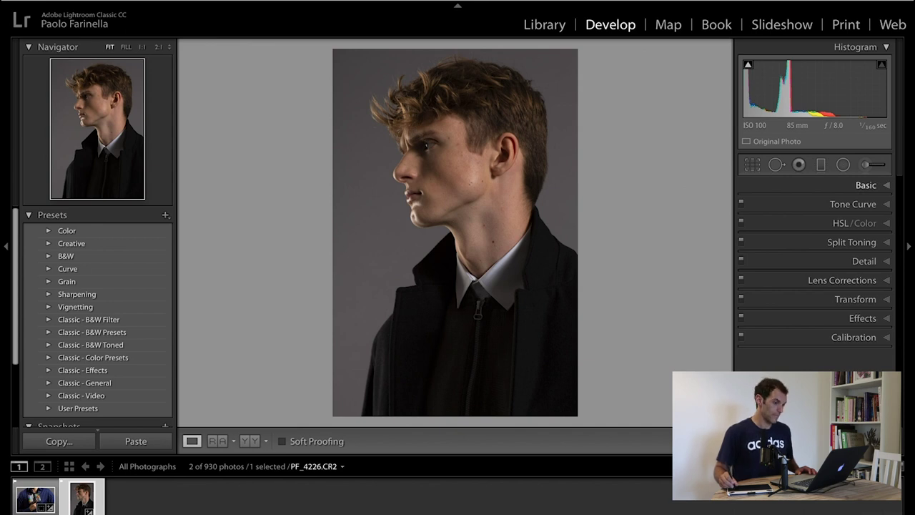
left_click(865, 185)
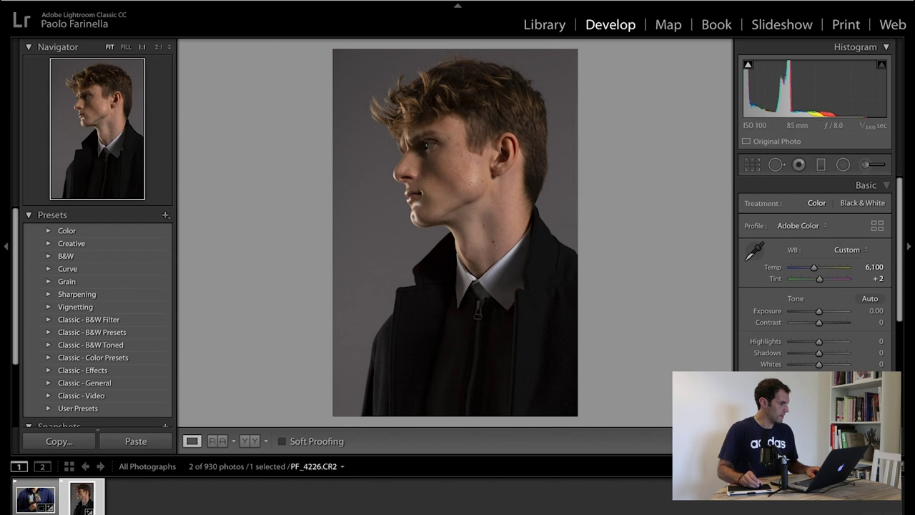
- Inspect the portrait's face at 1:1 and lower Highlights to -33
left_click(160, 47)
left_click(177, 77)
left_click_drag(400, 178, 515, 318)
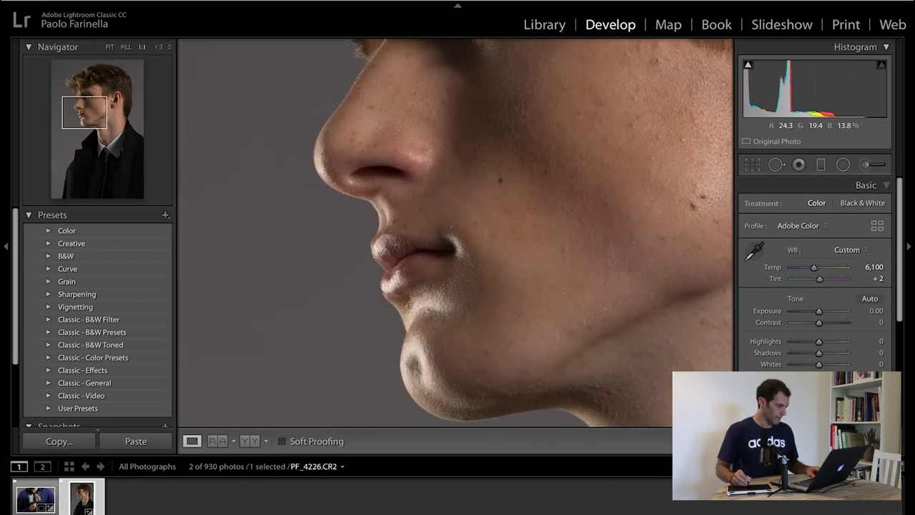
left_click_drag(500, 180, 485, 207)
mouse_move(86, 110)
left_mouse_down()
mouse_move(91, 76)
mouse_move(86, 118)
left_mouse_up()
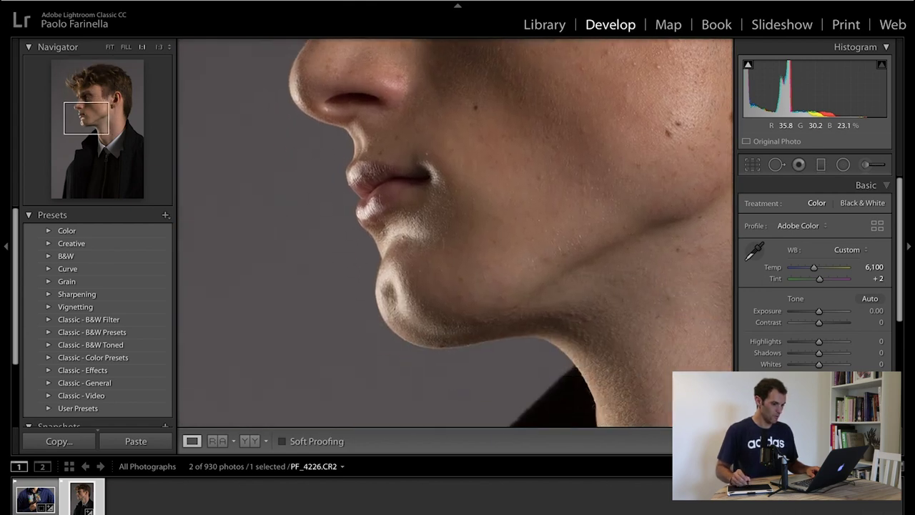
left_click_drag(818, 341, 810, 341)
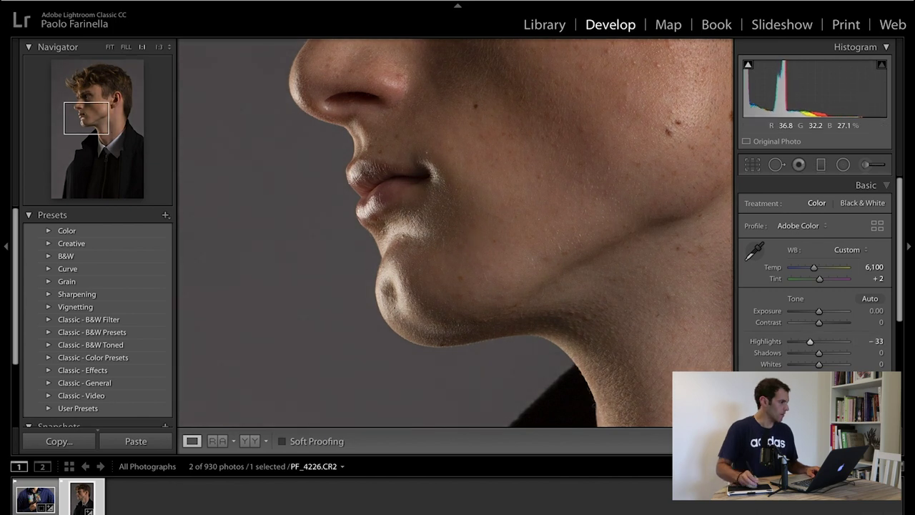
- Brighten the dark clothing by raising Shadows to +93 and Whites to +26, checking the fabric detail up close
key("z")
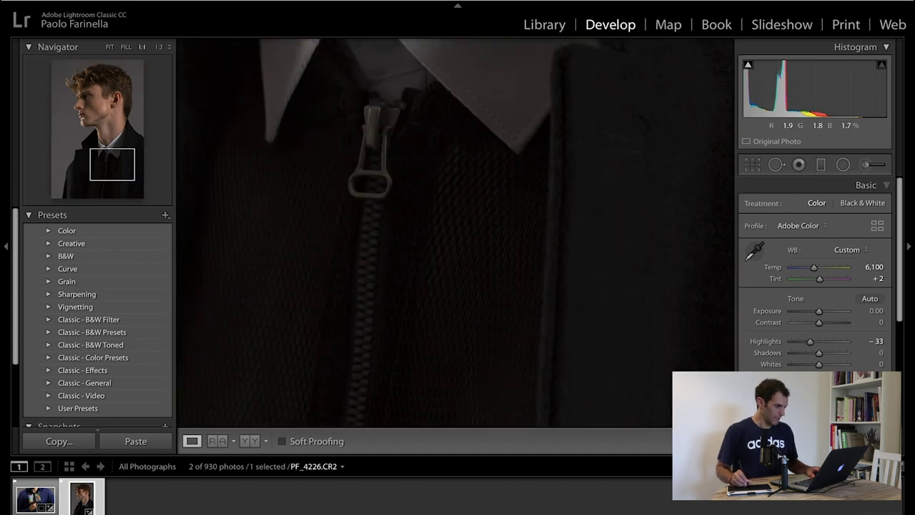
left_click_drag(510, 357, 534, 421)
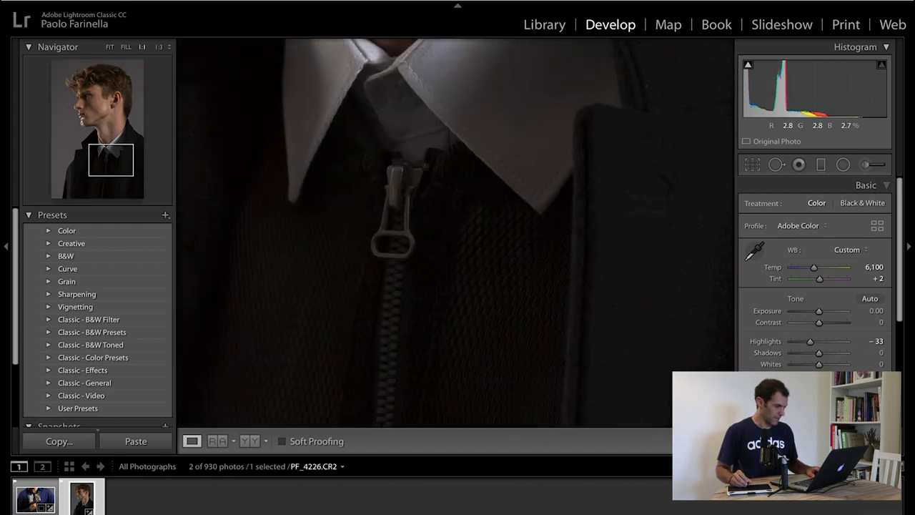
key("super+minus")
key("super+minus")
left_click_drag(819, 353, 834, 353)
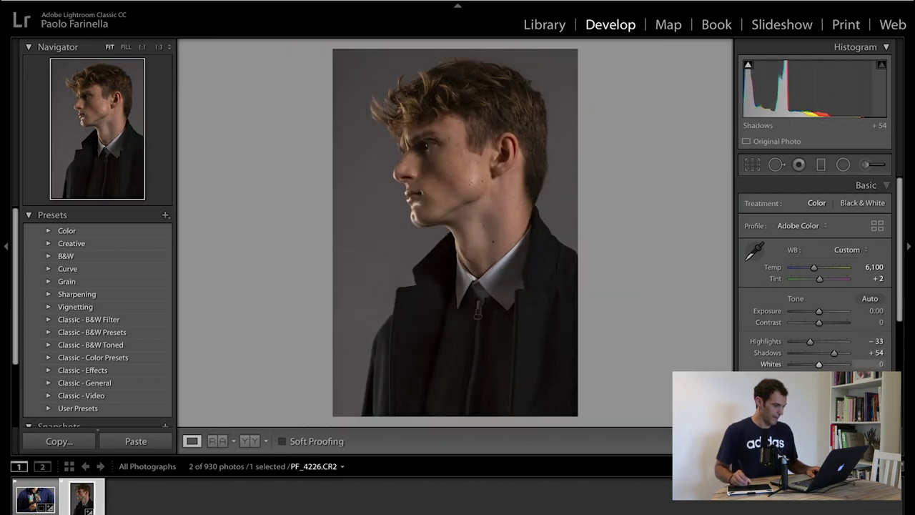
left_click(464, 338)
left_click_drag(464, 339, 254, 307)
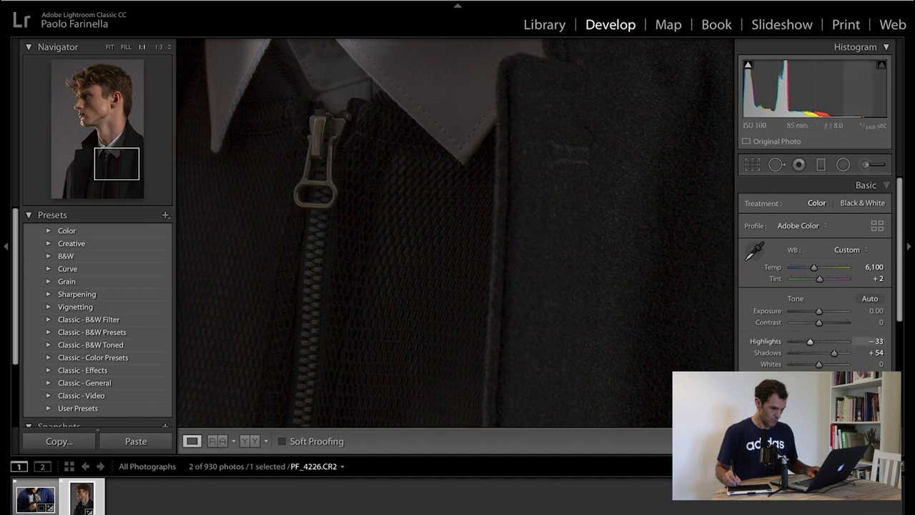
mouse_move(834, 352)
left_mouse_down()
mouse_move(845, 352)
mouse_move(825, 364)
left_mouse_up()
key("super+minus")
key("super+minus")
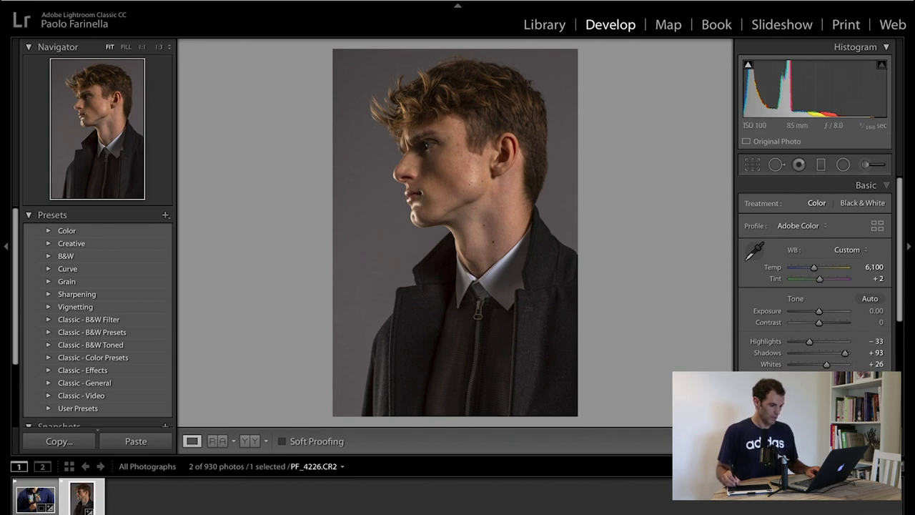
- Lower Blacks to -14 and raise Whites to +28
left_click_drag(818, 375, 815, 376)
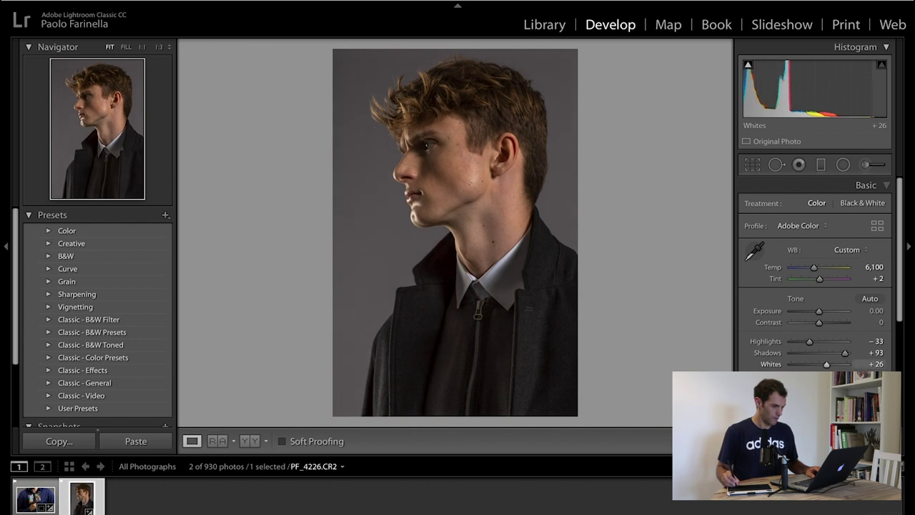
left_click_drag(826, 364, 827, 364)
- Raise the portrait's Exposure to +0.40
left_click(872, 310)
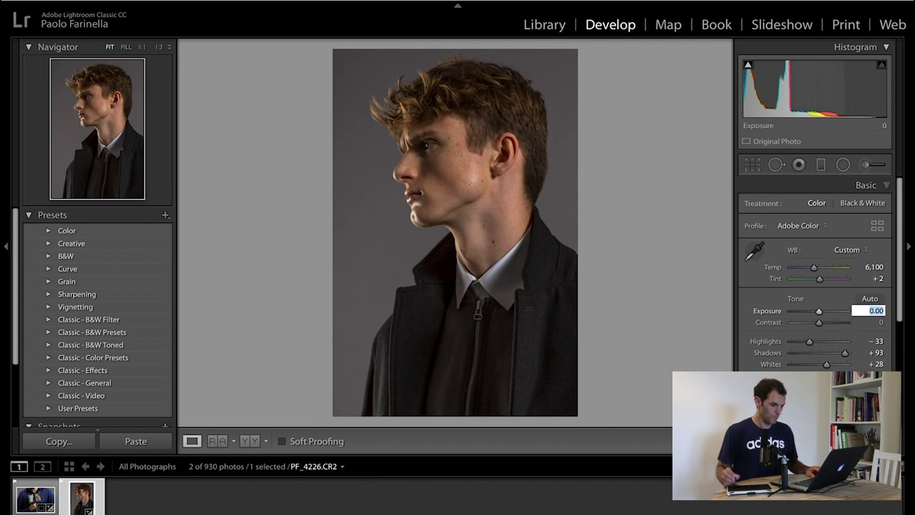
key("Up")
key("Up")
key("Up")
key("Up")
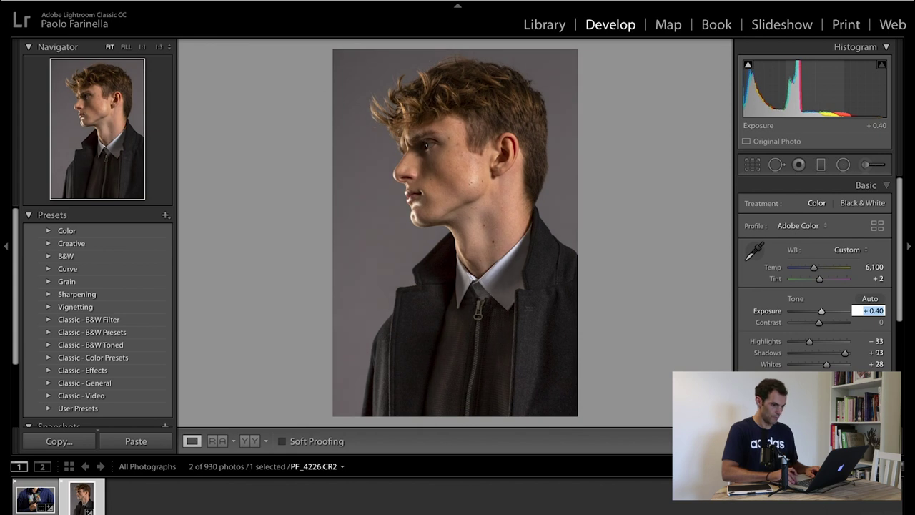
key("Up")
key("Down")
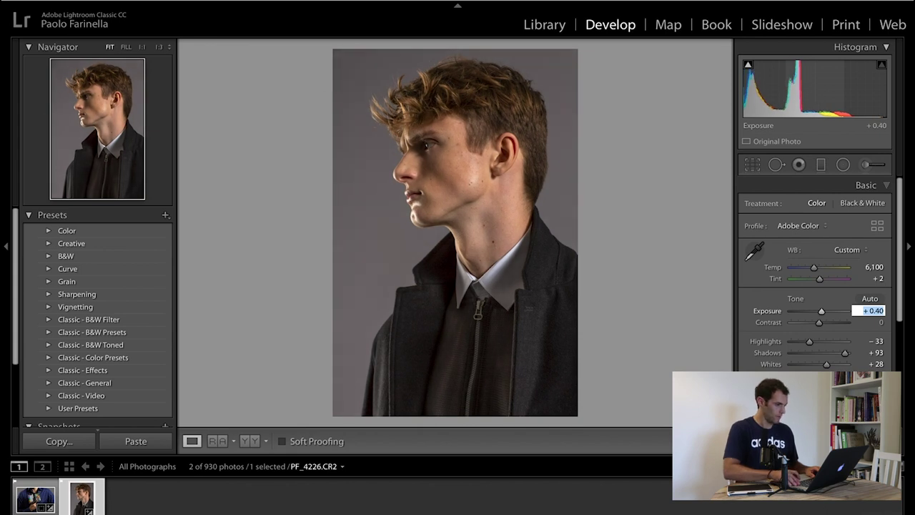
key("Return")
- Fine-tune Highlights to -32
key("period")
key("period")
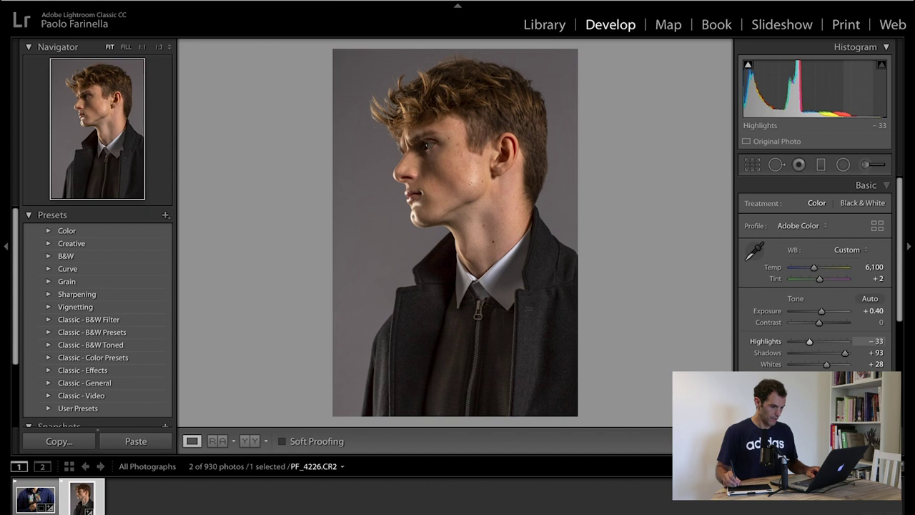
left_click_drag(809, 341, 810, 341)
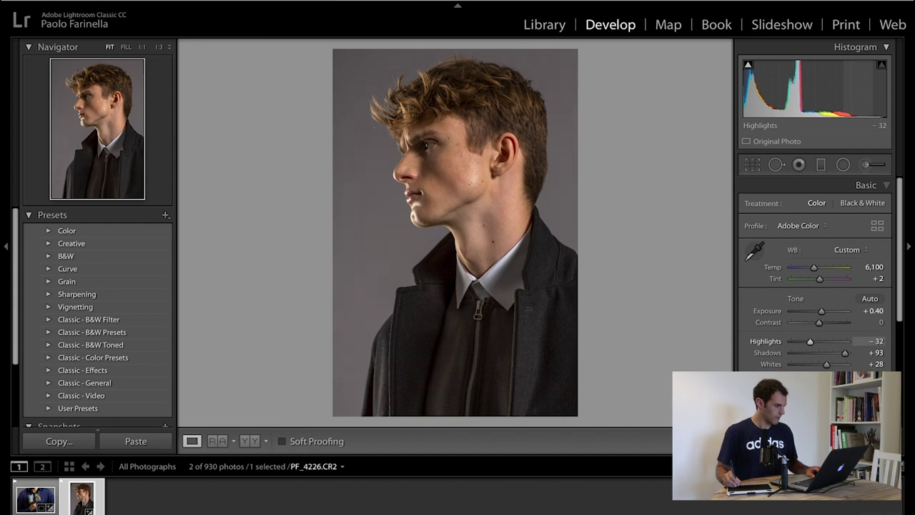
key("Return")
- Raise the portrait's Vibrance to +31
key("period")
key("period")
key("period")
key("period")
key("period")
key("period")
key("period")
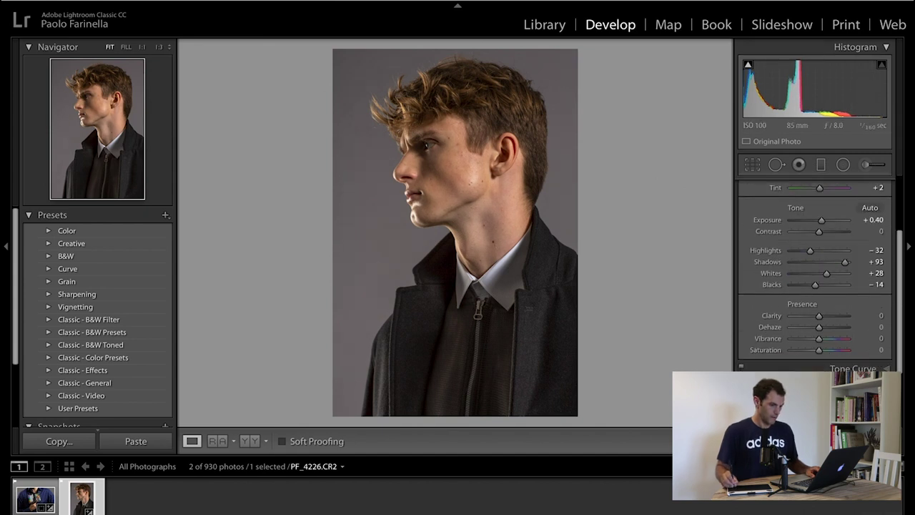
left_click_drag(818, 331, 827, 331)
key("comma")
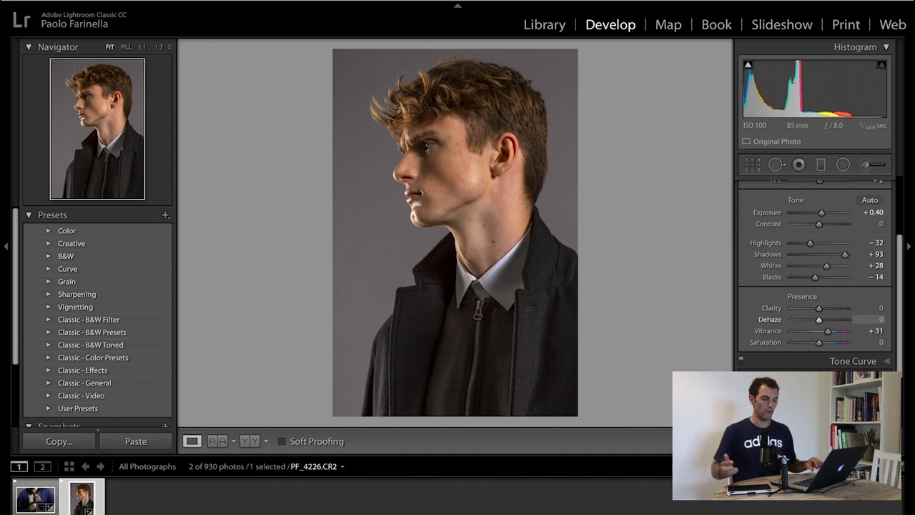
- Raise the portrait's Vibrance to +45
key("comma")
key("period")
key("period")
key("Up")
key("Up")
key("Up")
key("Up")
key("Up")
key("Up")
key("Up")
key("Up")
key("Up")
key("Up")
key("Up")
key("Up")
key("Up")
key("comma")
key("comma")
key("comma")
key("comma")
key("comma")
key("comma")
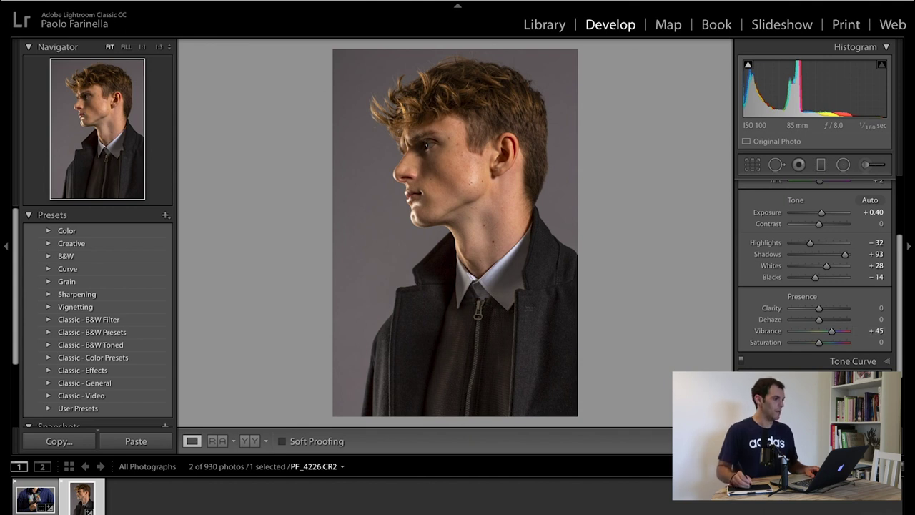
- Lower the portrait's Saturation to -7
key("period")
key("period")
key("period")
key("period")
key("period")
key("period")
key("period")
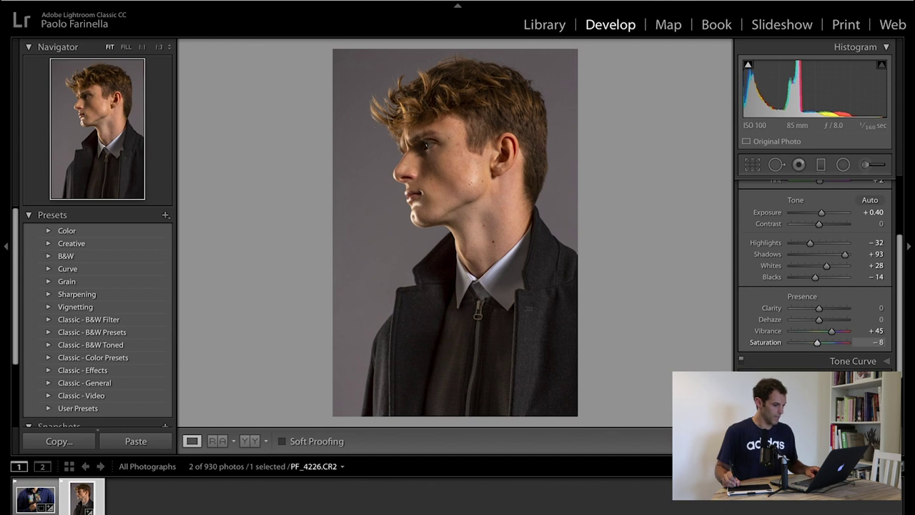
key("Up")
scroll(815, 271, "down", 3)
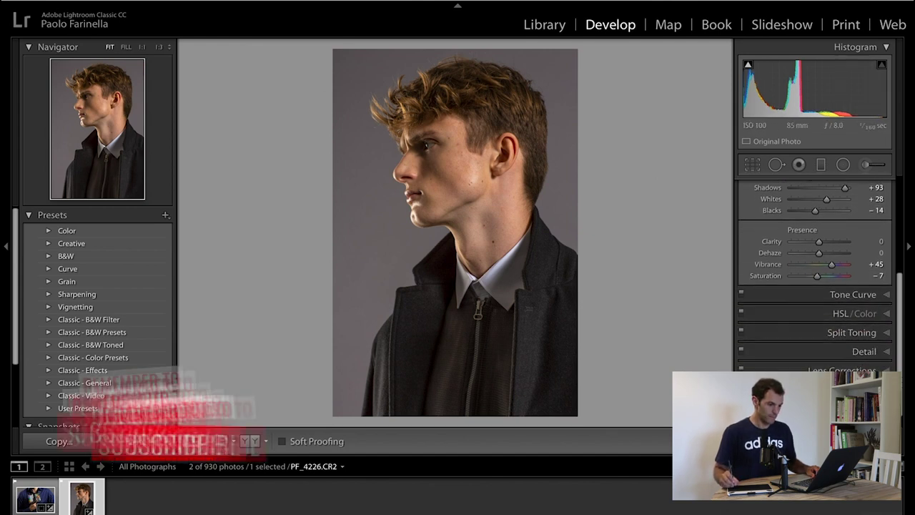
left_click(853, 293)
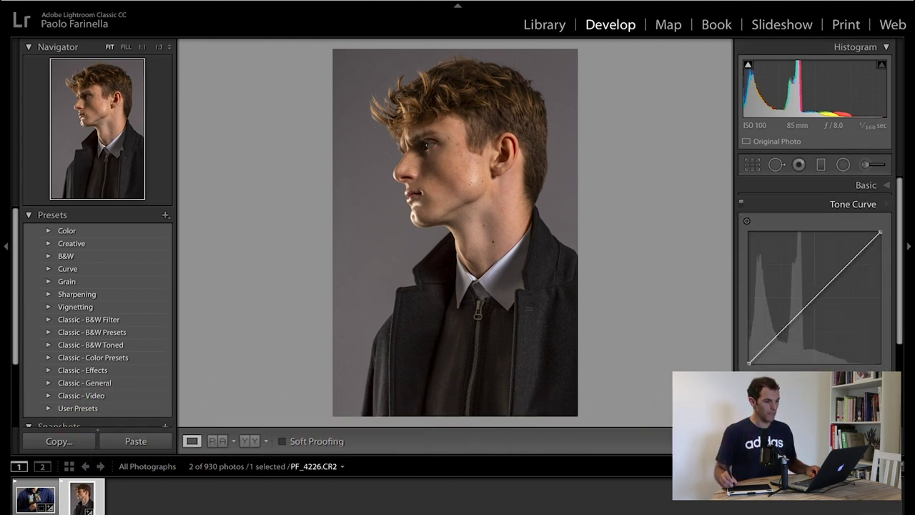
key("ctrl+2")
key("ctrl+3")
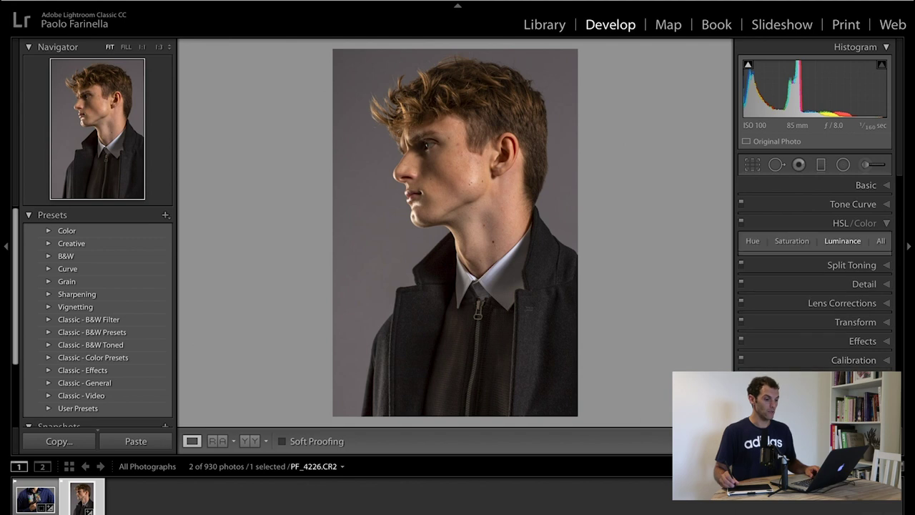
key("ctrl+3")
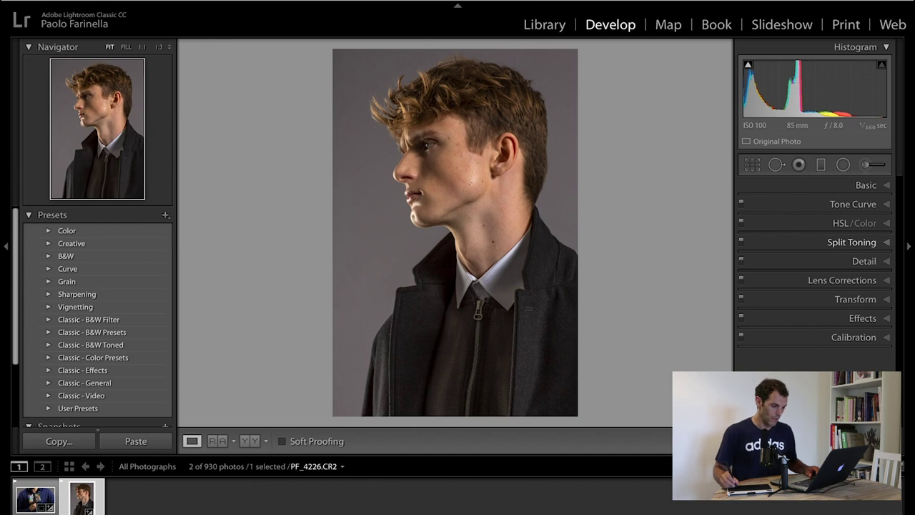
- Set the sharpening Masking to 93 while previewing the black-and-white edge mask
left_click(863, 261)
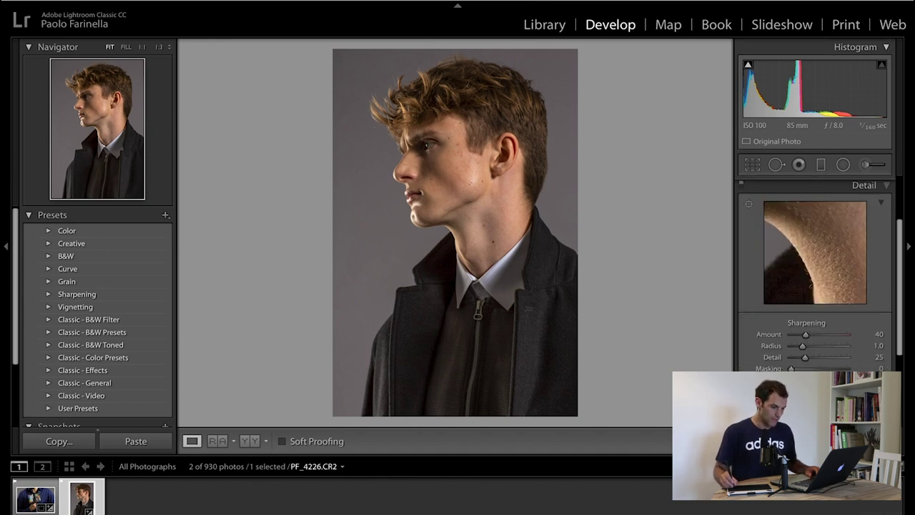
scroll(815, 286, "down", 2)
scroll(815, 286, "up", 3)
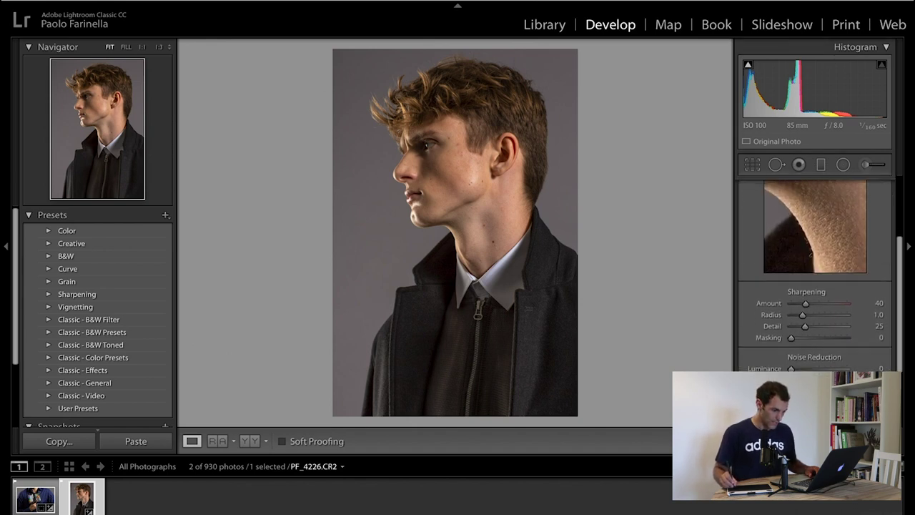
scroll(815, 276, "down", 2)
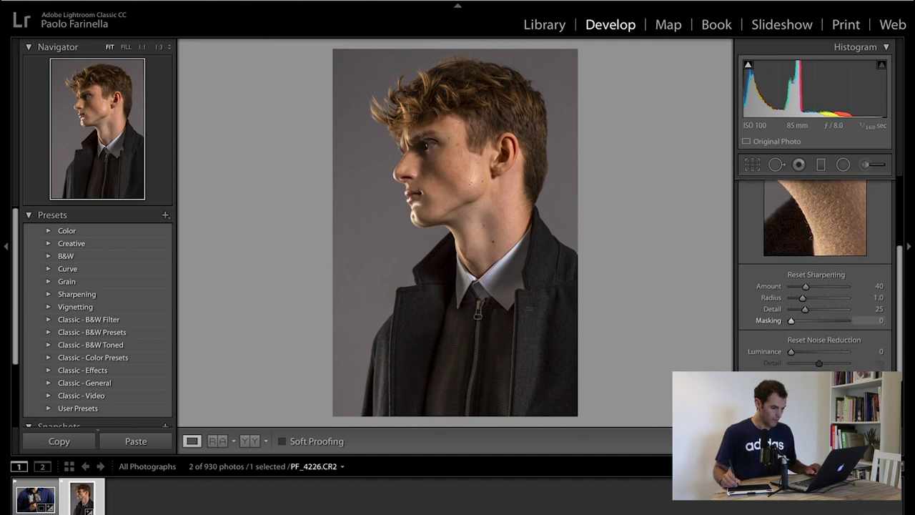
left_click_drag(790, 321, 843, 321)
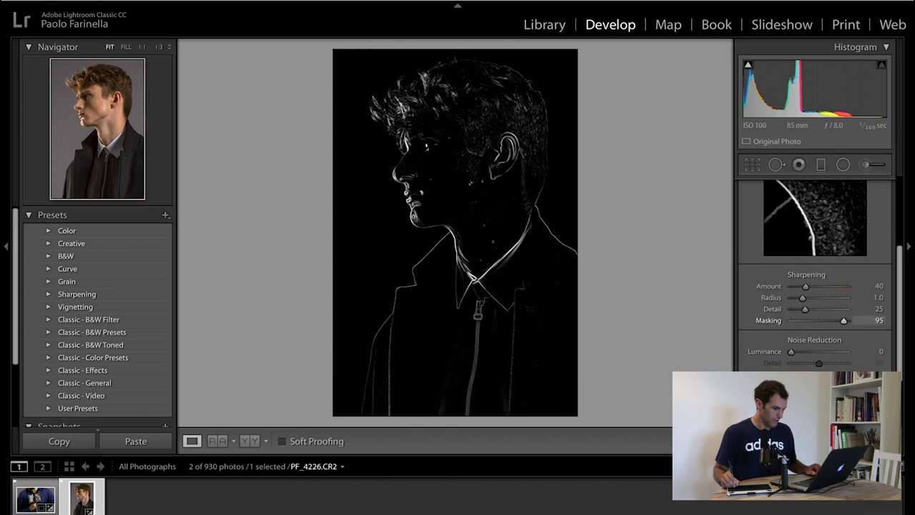
left_click_drag(843, 320, 842, 321)
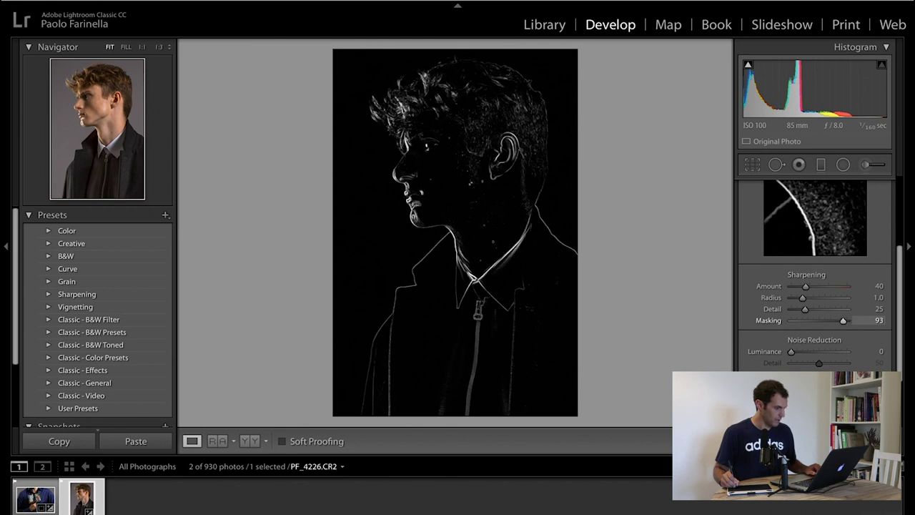
left_click_drag(843, 320, 842, 321)
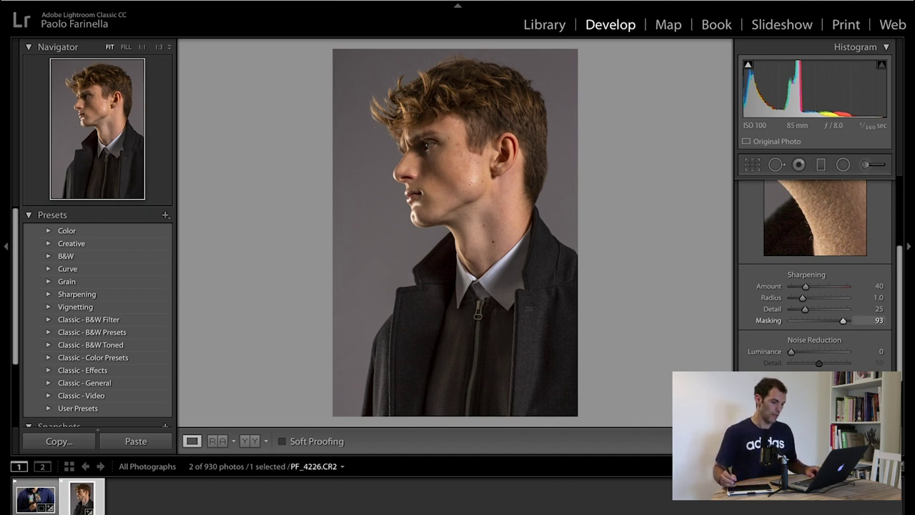
- Inspect the dark clothing at 1:1 and set luminance noise reduction to 10, then return to the full view
scroll(815, 286, "down", 2)
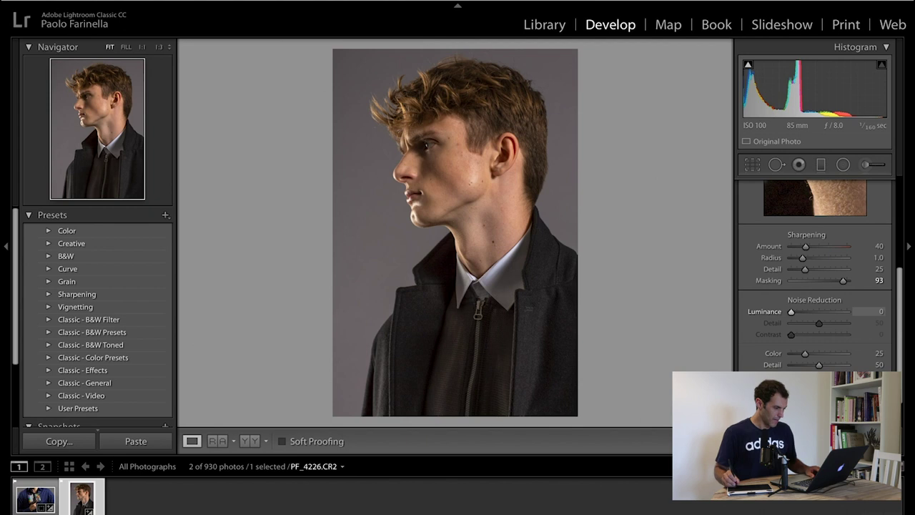
left_click(503, 335)
left_click_drag(503, 335, 509, 251)
left_click_drag(457, 307, 545, 217)
left_click_drag(458, 233, 494, 190)
left_click_drag(400, 236, 545, 295)
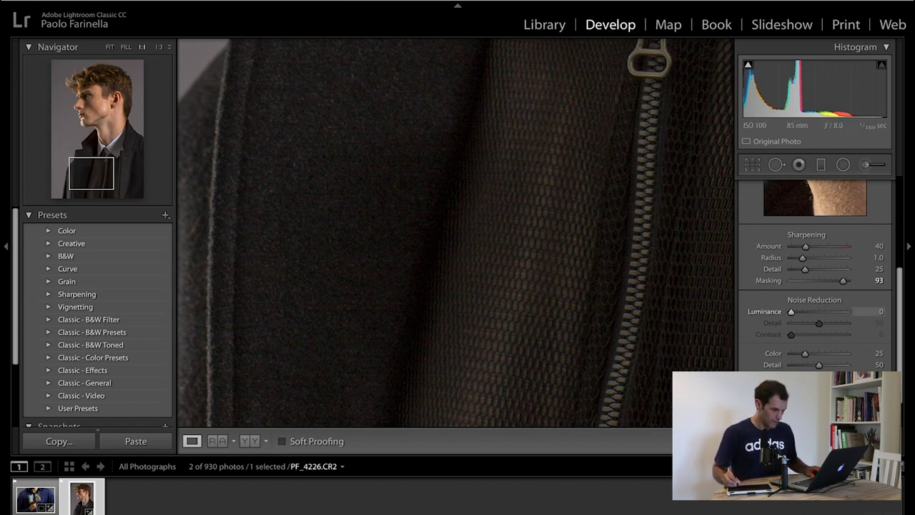
left_click_drag(791, 312, 797, 312)
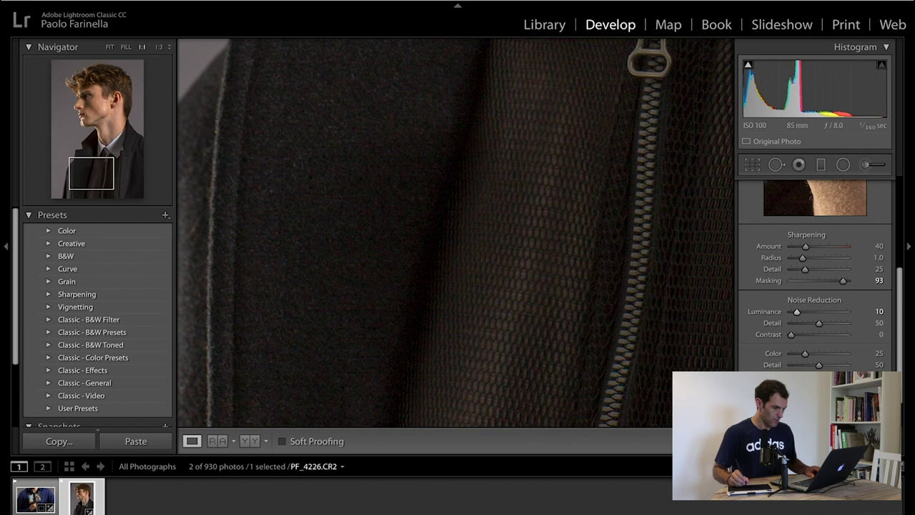
key("z")
key("z")
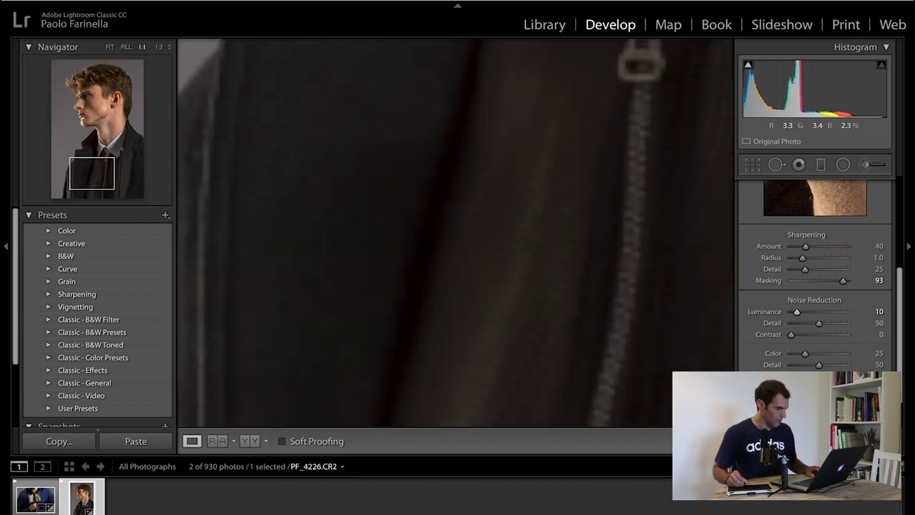
key("z")
- Enable Remove Chromatic Aberration for the portrait and look over the manual distortion and defringe settings
scroll(815, 293, "down", 1)
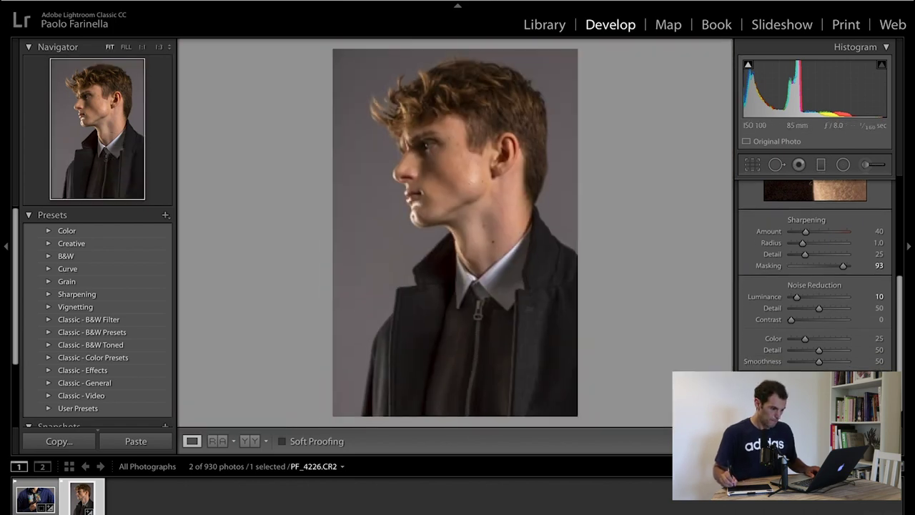
scroll(815, 286, "down", 1)
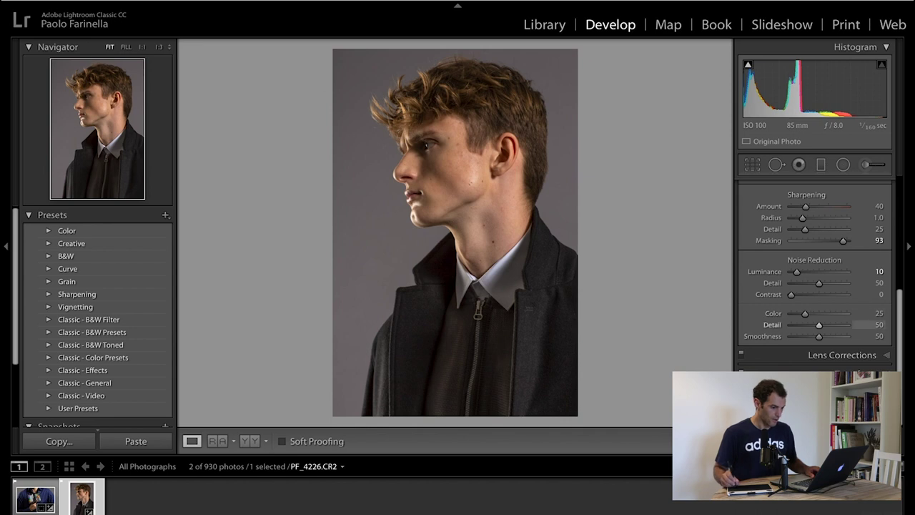
left_click(843, 355)
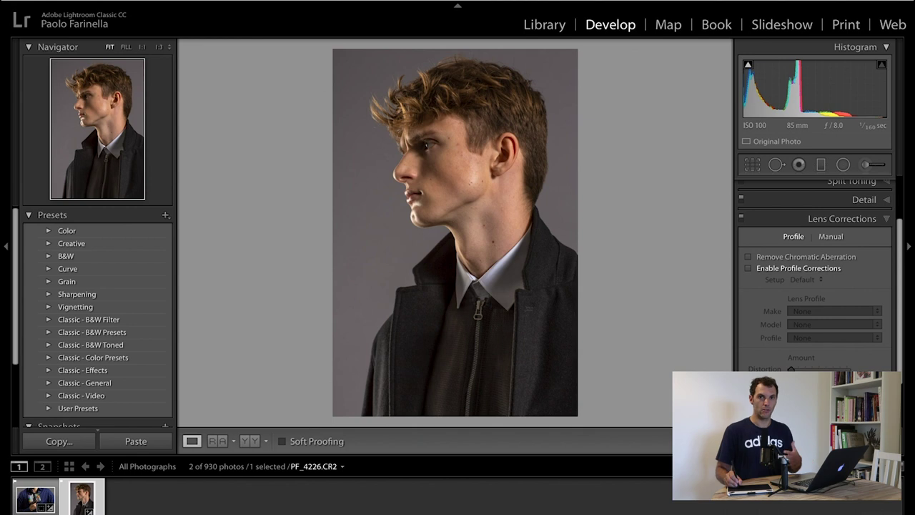
left_click(748, 257)
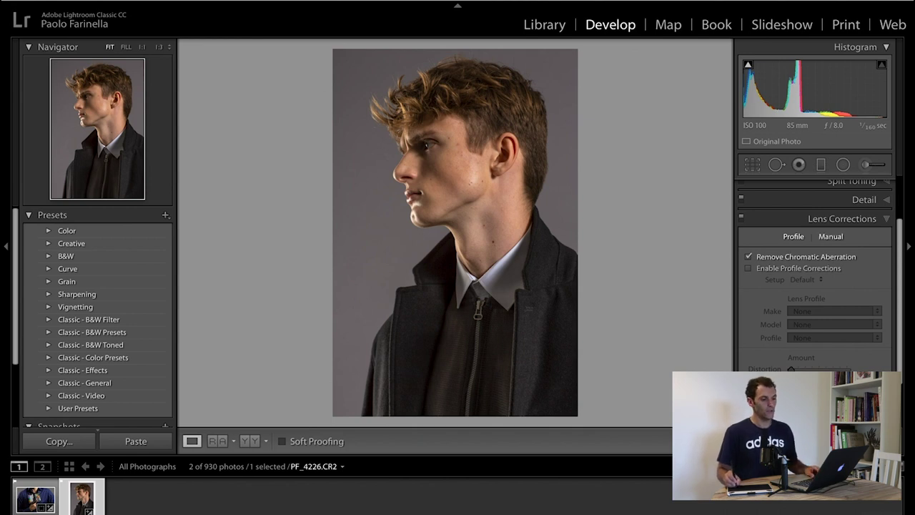
left_click(830, 236)
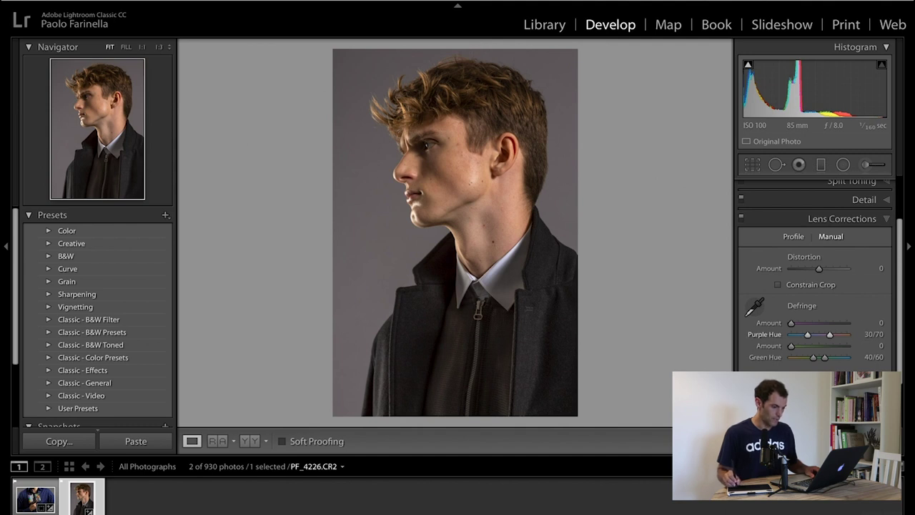
left_click(794, 236)
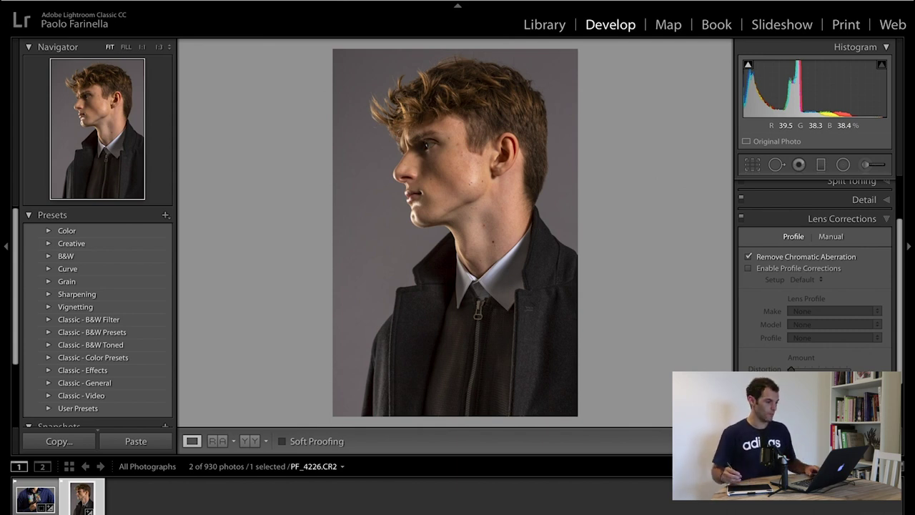
left_click(847, 219)
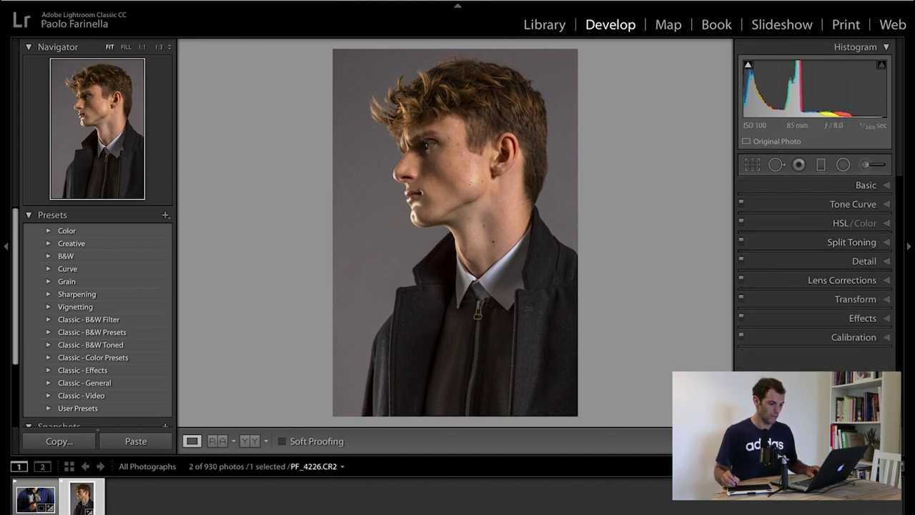
left_click(855, 298)
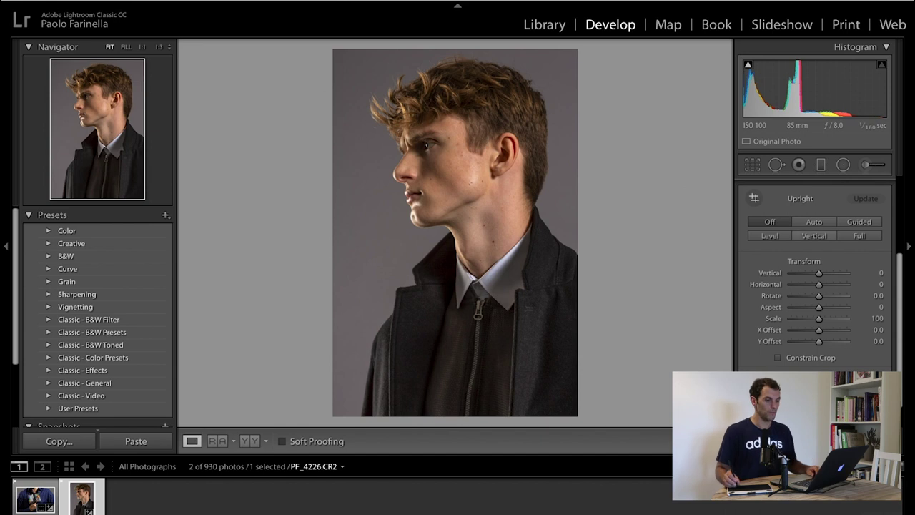
scroll(815, 279, "up", 3)
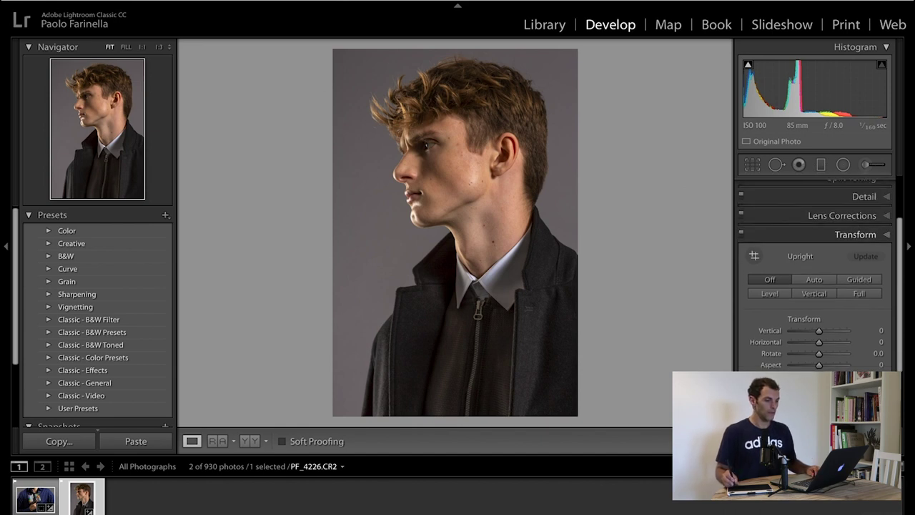
left_click(856, 234)
- Try out post-crop vignetting, reset its amount to 0, and raise the grain amount
left_click(862, 318)
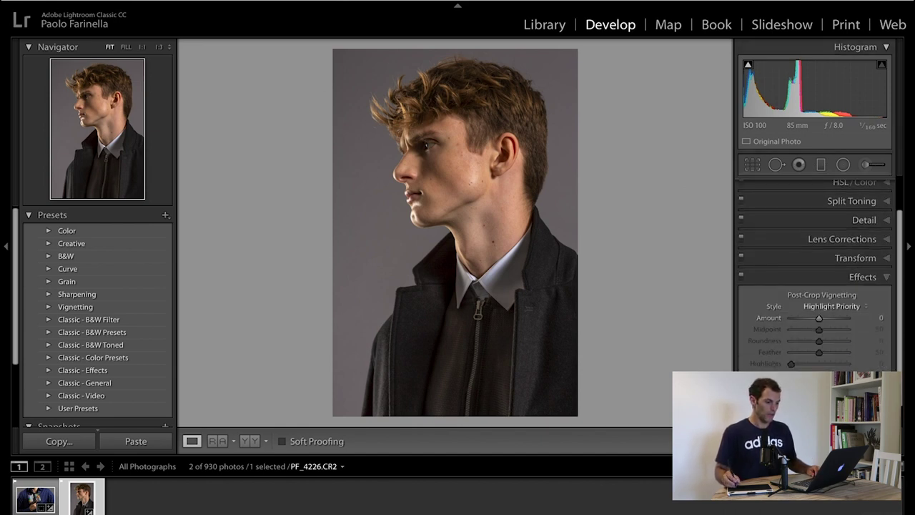
scroll(815, 286, "down", 1)
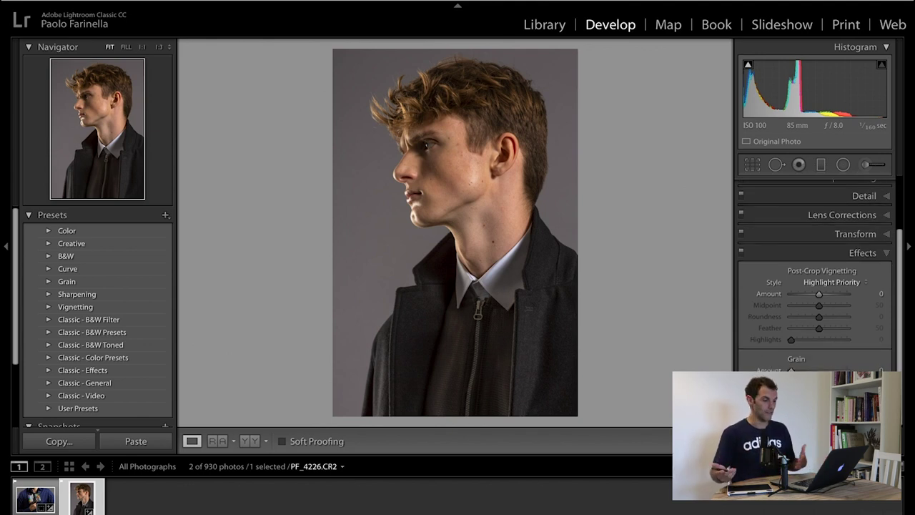
mouse_move(819, 294)
left_mouse_down()
mouse_move(804, 294)
mouse_move(820, 294)
left_mouse_up()
double_click(820, 294)
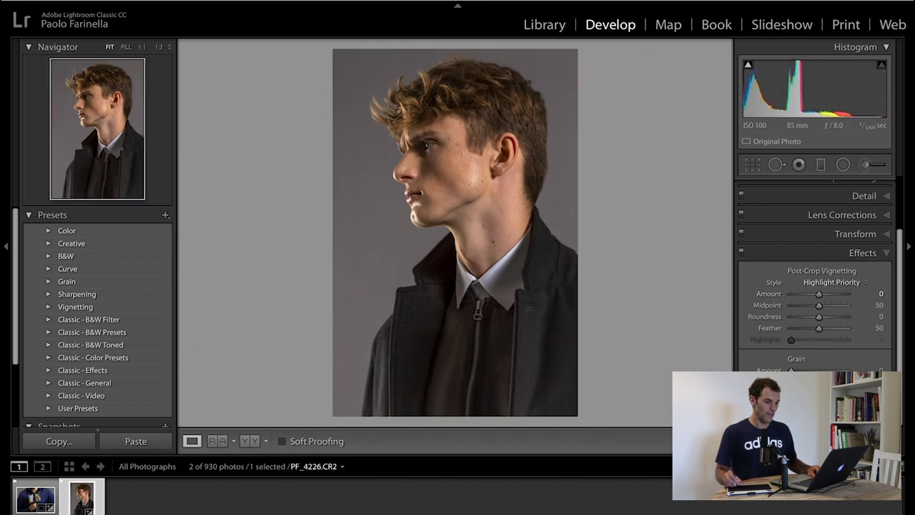
left_click_drag(791, 370, 805, 371)
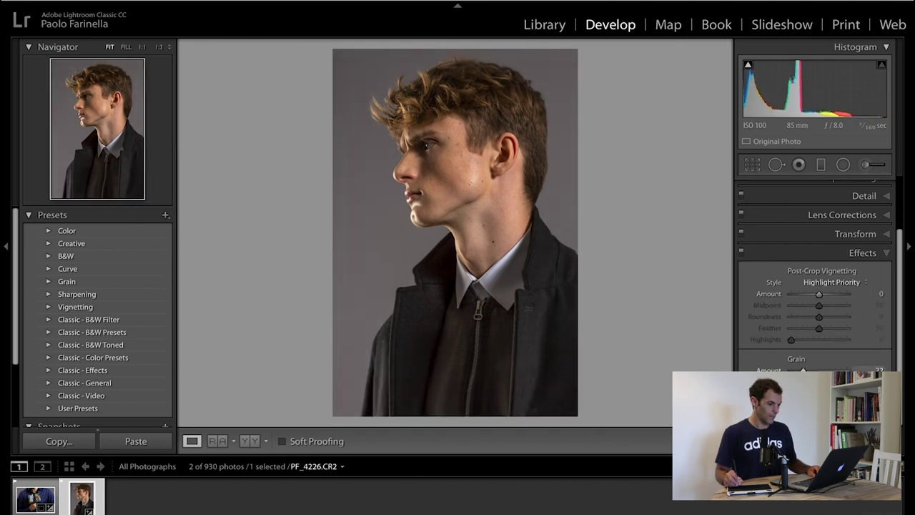
- Change the portrait's profile to Camera Portrait and compare the photo before and after the edits
left_click(854, 418)
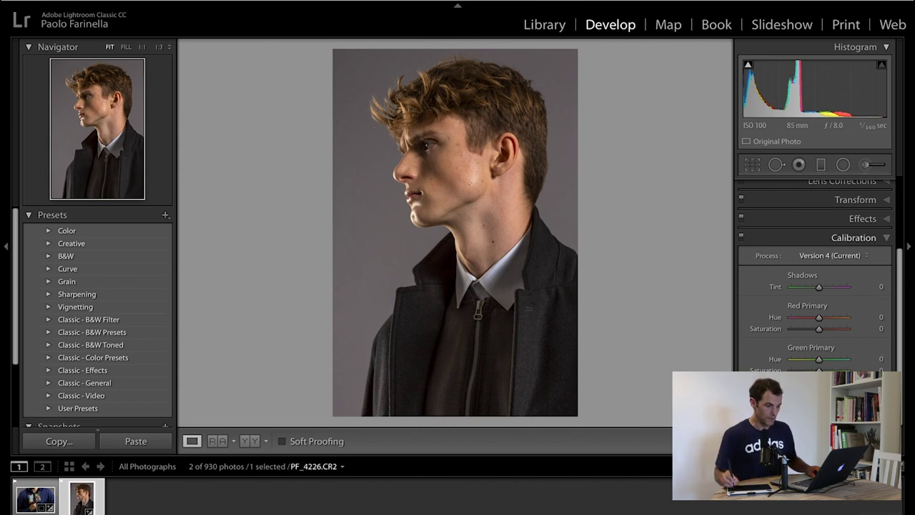
scroll(815, 286, "up", 3)
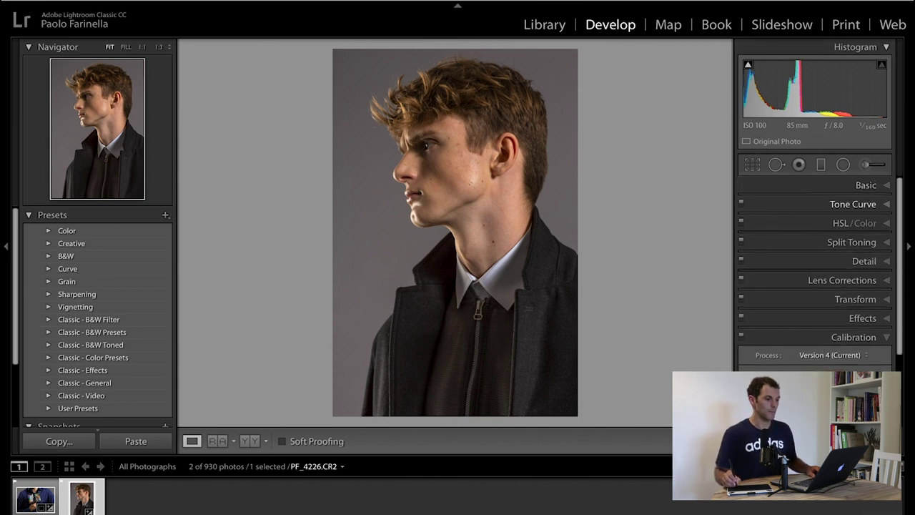
left_click(866, 185)
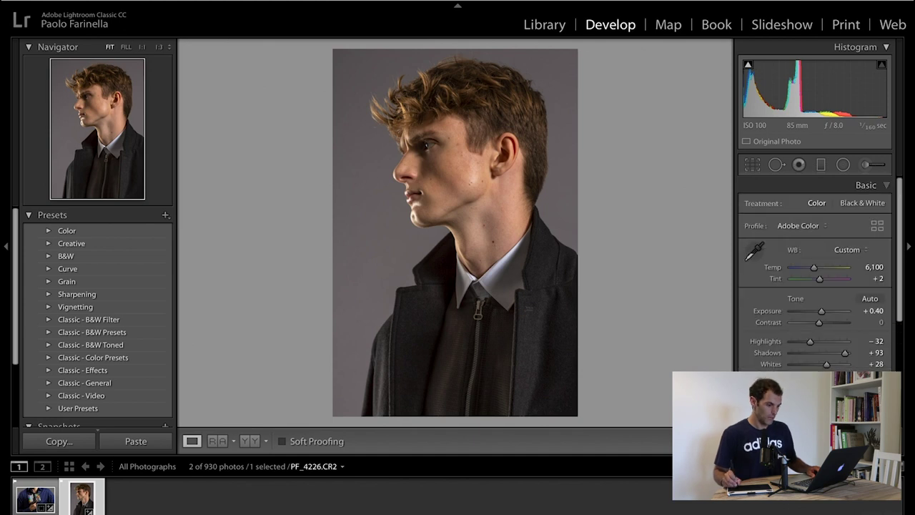
left_click(877, 226)
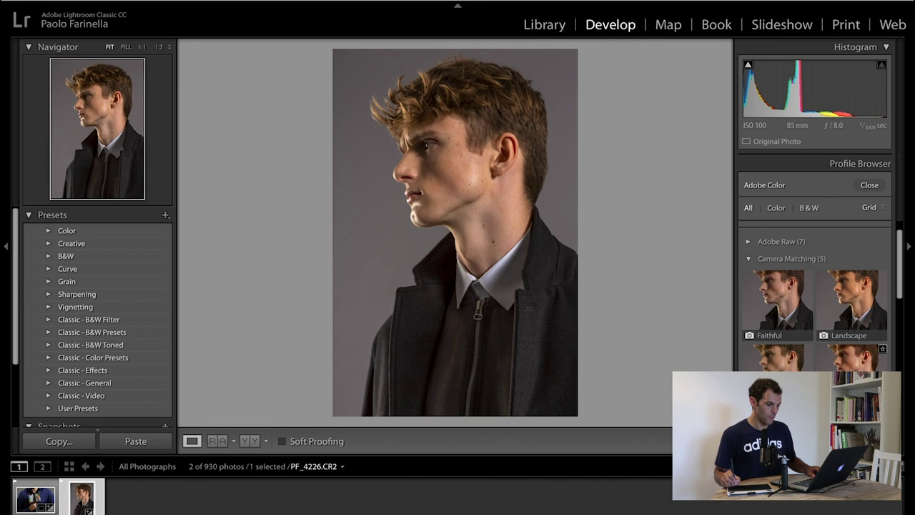
left_click(850, 358)
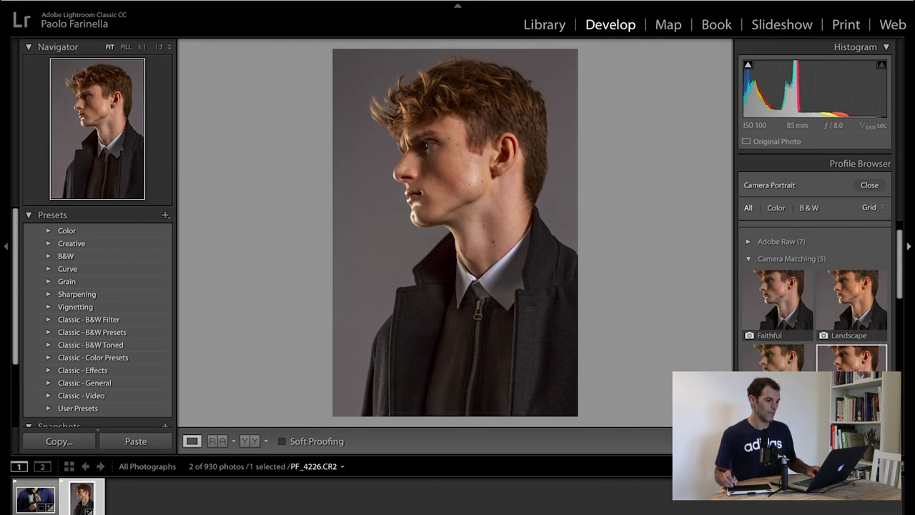
left_click(868, 184)
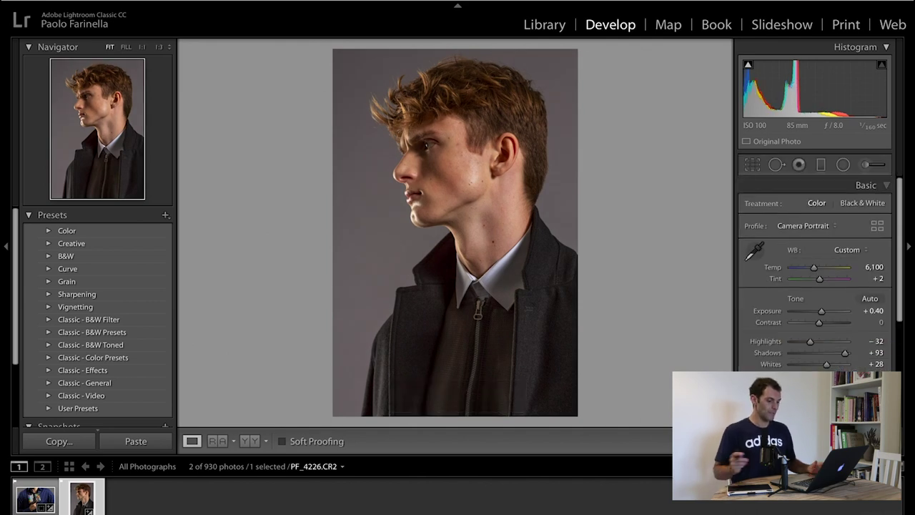
key("backslash")
key("backslash")
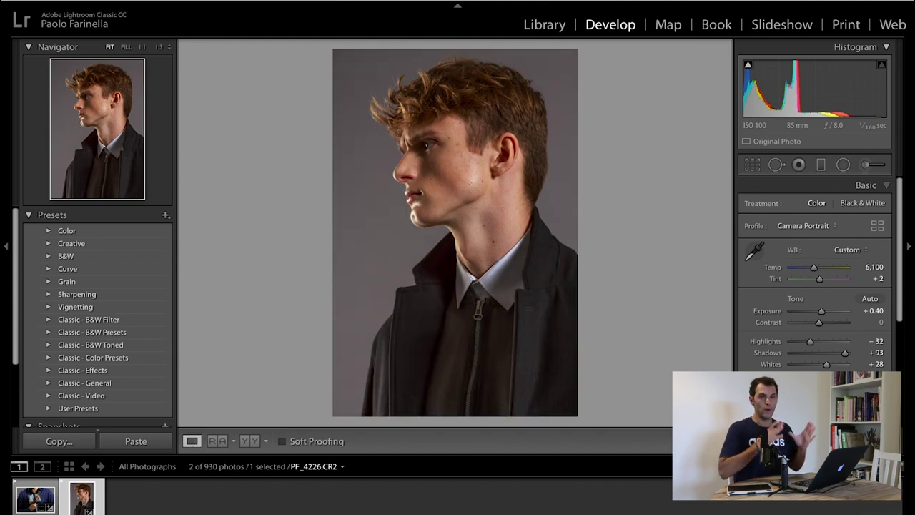